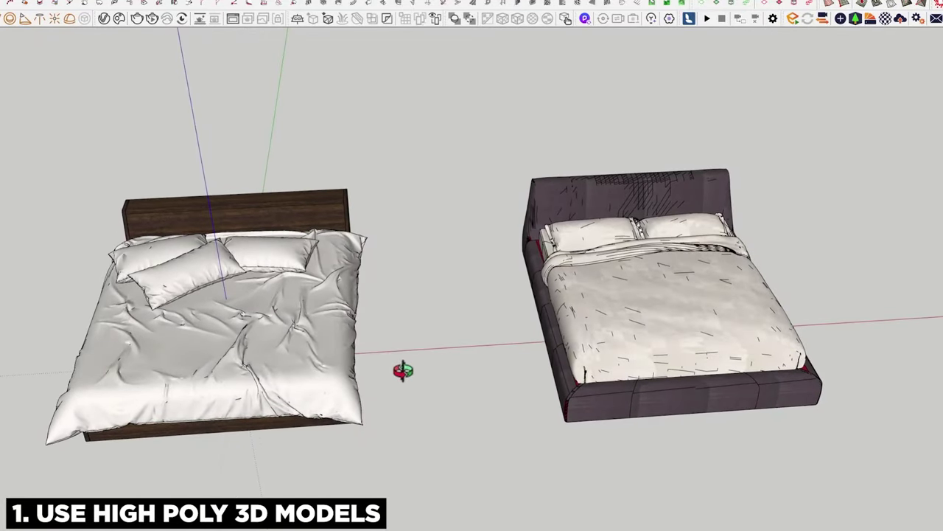
# - Orbit and tilt the view to look down on and around the two beds
pyautogui.moveTo(419, 372)
pyautogui.mouseDown(button='middle')
pyautogui.moveTo(499, 276)
pyautogui.moveTo(390, 421)
pyautogui.moveTo(398, 388)
pyautogui.moveTo(473, 362)
pyautogui.moveTo(347, 395)
pyautogui.moveTo(430, 381)
pyautogui.moveTo(693, 268)
pyautogui.moveTo(638, 350)
pyautogui.moveTo(502, 354)
pyautogui.moveTo(407, 373)
pyautogui.mouseUp(button='middle')
pyautogui.moveTo(572, 341)
pyautogui.mouseDown(button='middle')
pyautogui.moveTo(487, 381)
pyautogui.moveTo(566, 393)
pyautogui.mouseUp(button='middle')
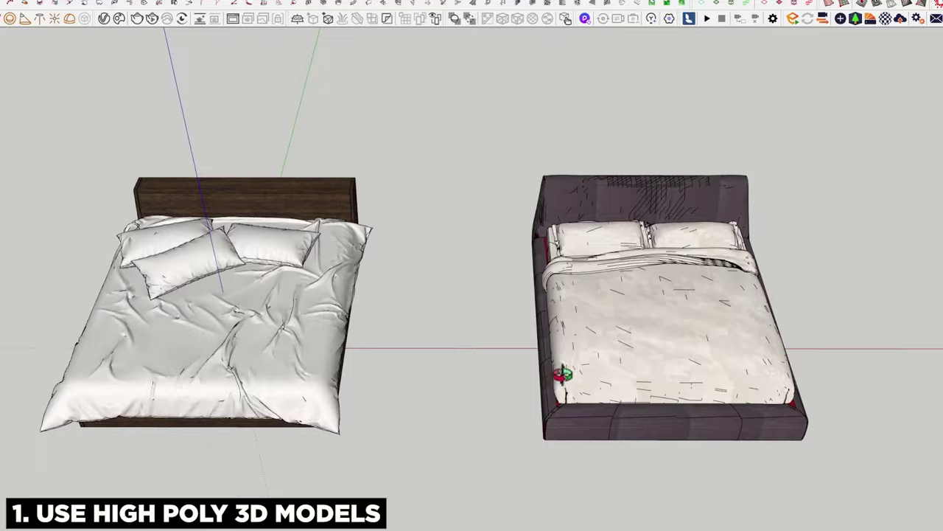
pyautogui.moveTo(562, 375)
pyautogui.mouseDown(button='middle')
pyautogui.moveTo(624, 326)
pyautogui.moveTo(583, 341)
pyautogui.moveTo(505, 333)
pyautogui.moveTo(807, 320)
pyautogui.moveTo(463, 435)
pyautogui.moveTo(531, 308)
pyautogui.moveTo(528, 385)
pyautogui.moveTo(484, 369)
pyautogui.mouseUp(button='middle')
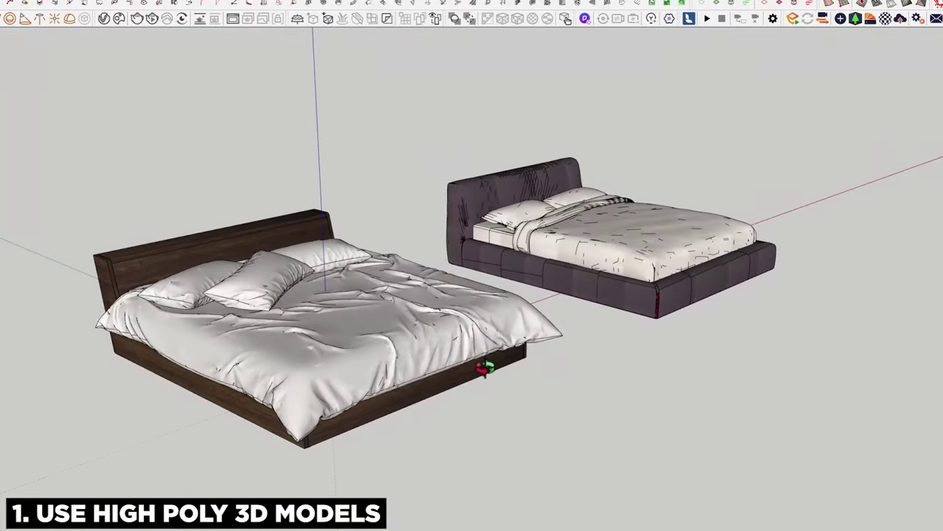
pyautogui.scroll(-2, 391, 352)
pyautogui.scroll(8, 391, 351)
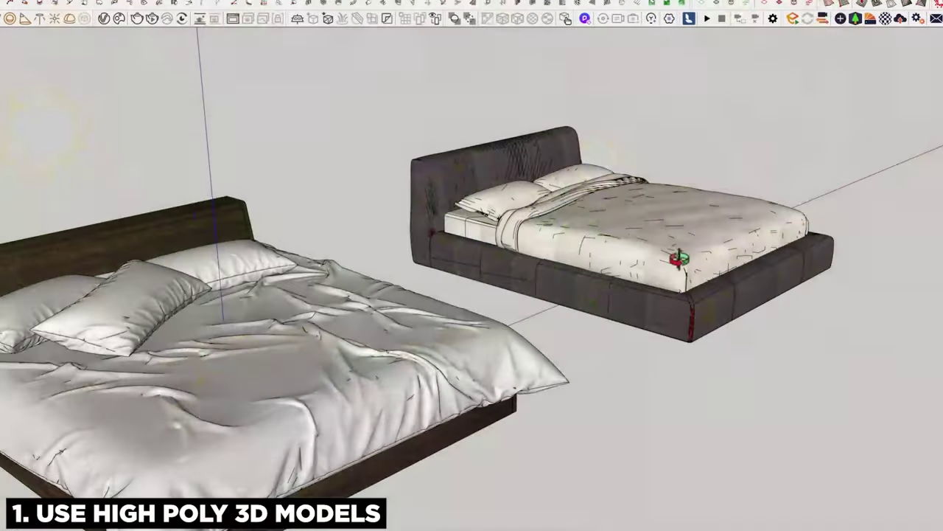
# - Orbit around the dark upholstered bed, zoom out, and view both beds from a low angle
pyautogui.moveTo(558, 279)
pyautogui.mouseDown(button='middle')
pyautogui.moveTo(425, 341)
pyautogui.moveTo(419, 326)
pyautogui.mouseUp(button='middle')
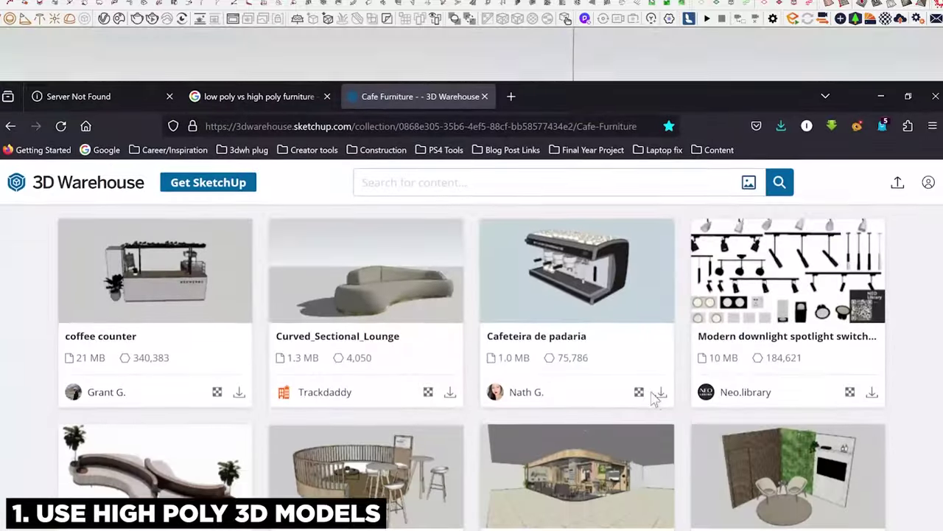
pyautogui.scroll(-7, 653, 398)
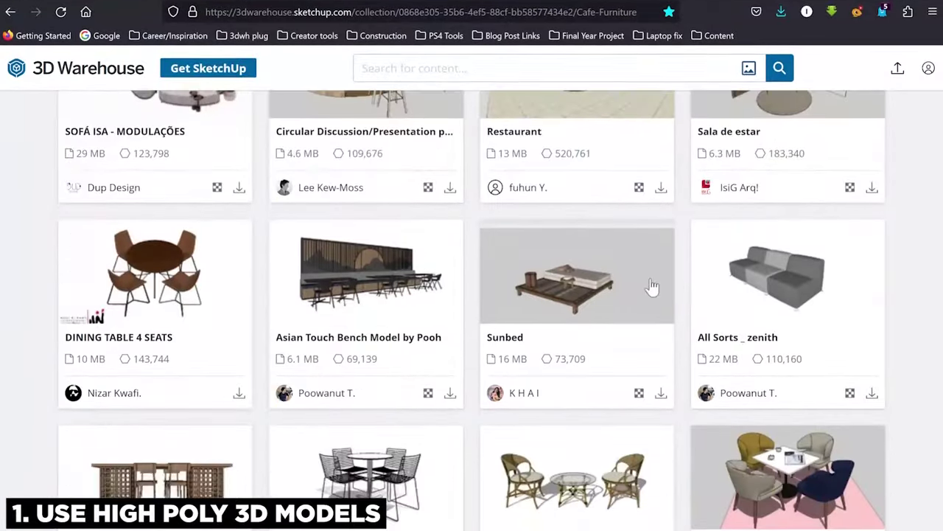
pyautogui.scroll(-3, 652, 286)
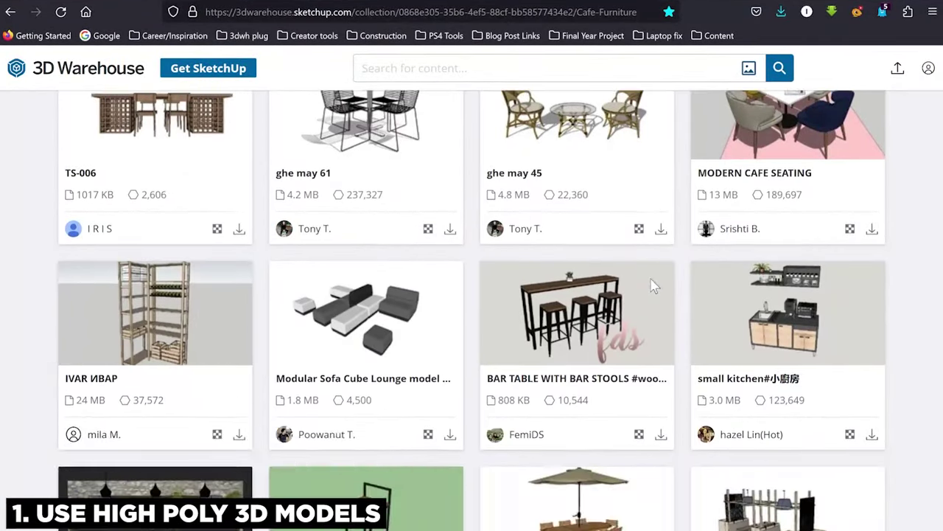
pyautogui.scroll(-5, 652, 286)
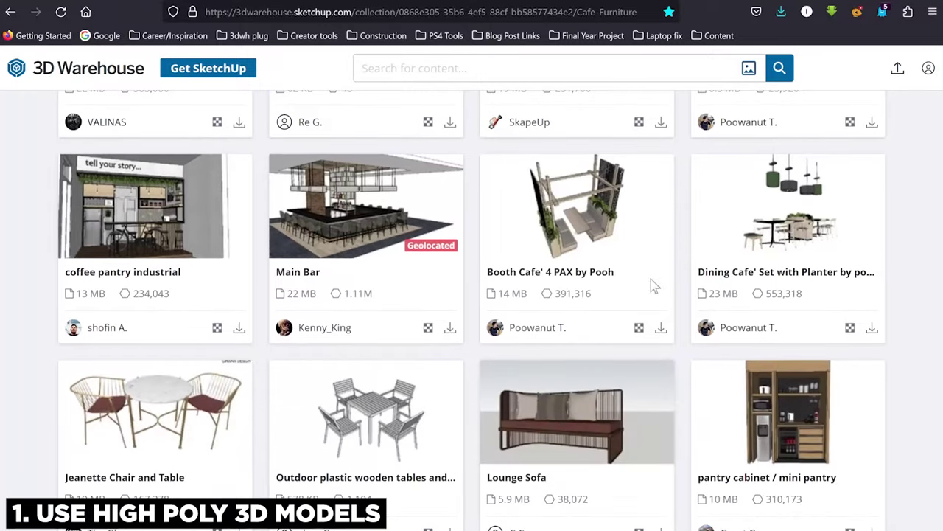
pyautogui.scroll(-1, 566, 352)
pyautogui.scroll(-5, 565, 349)
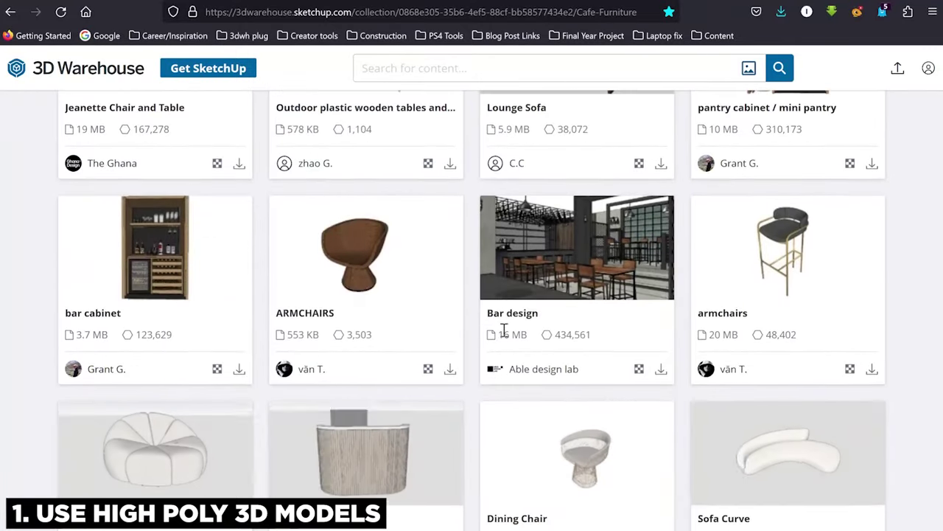
pyautogui.scroll(-8, 487, 306)
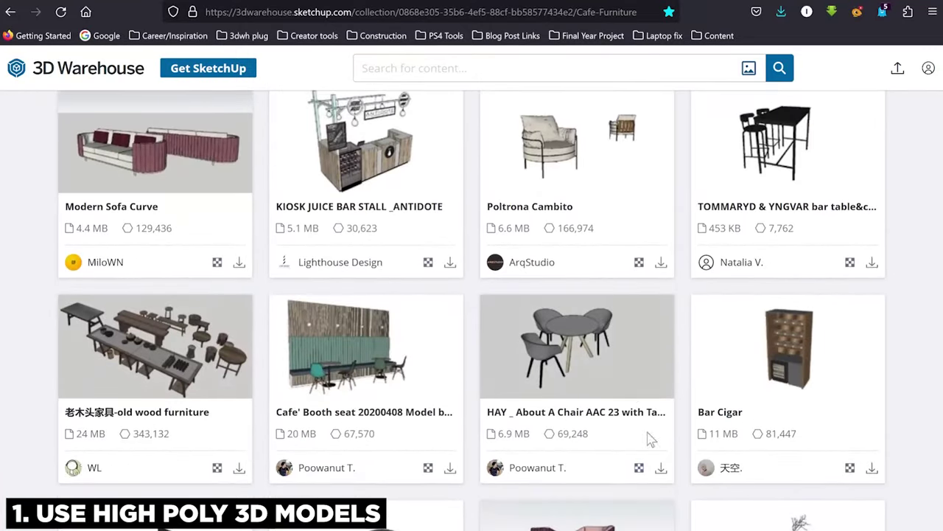
pyautogui.scroll(-8, 641, 375)
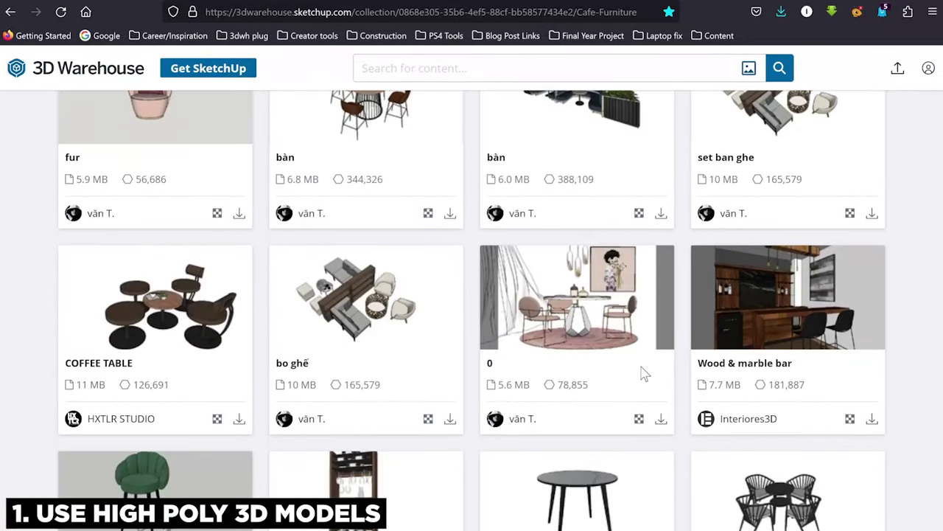
pyautogui.scroll(-8, 642, 375)
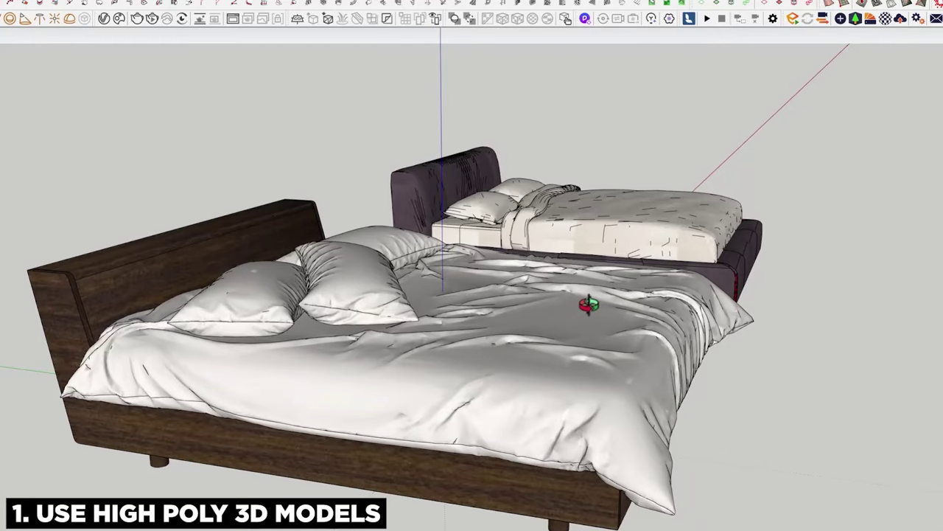
pyautogui.moveTo(589, 304)
pyautogui.mouseDown(button='middle')
pyautogui.moveTo(564, 337)
pyautogui.moveTo(600, 288)
pyautogui.mouseUp(button='middle')
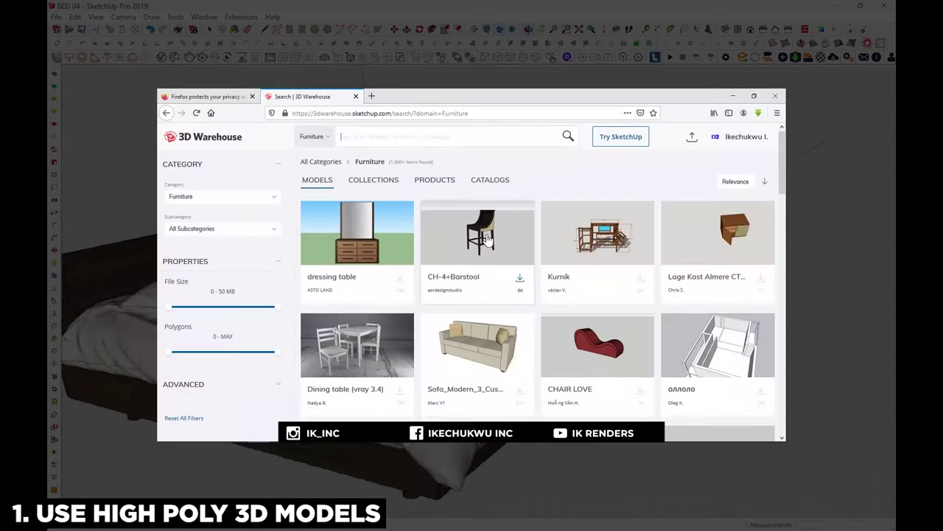
pyautogui.scroll(-3, 487, 235)
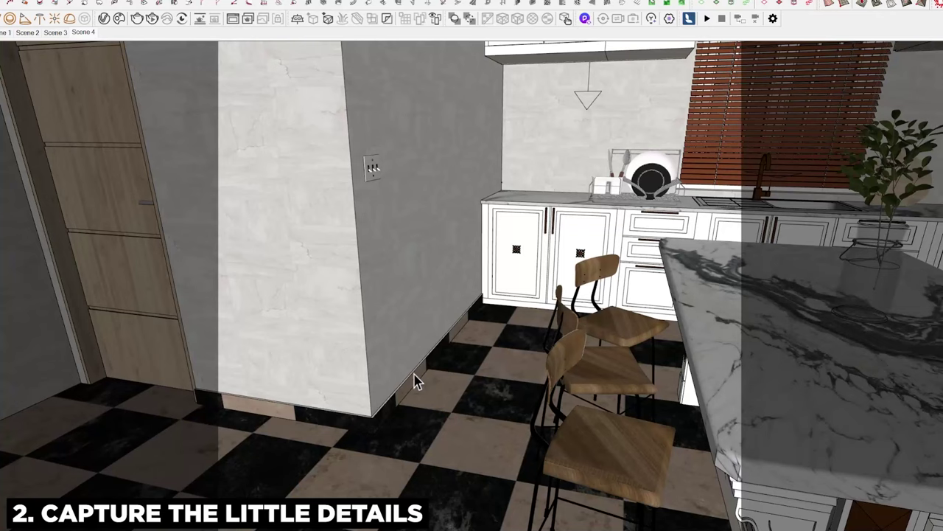
pyautogui.scroll(4, 381, 375)
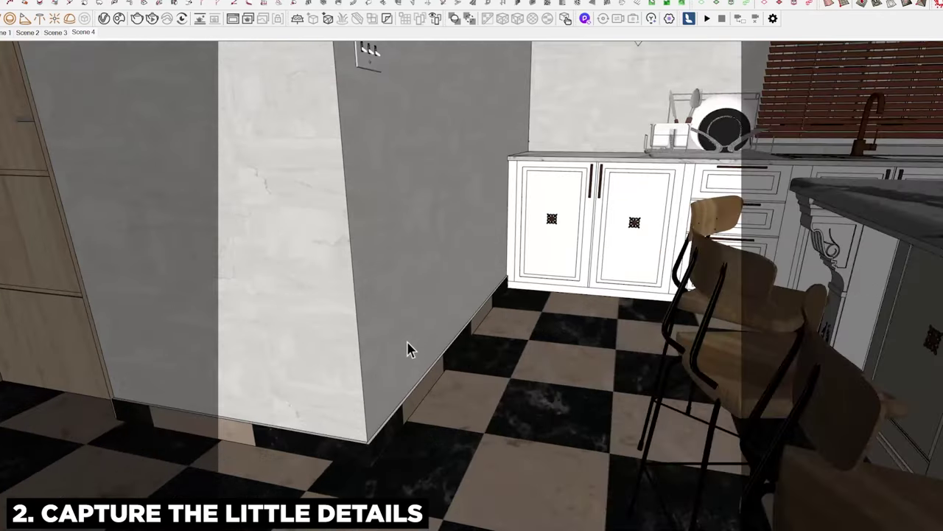
pyautogui.moveTo(408, 342)
pyautogui.mouseDown(button='middle')
pyautogui.moveTo(484, 295)
pyautogui.moveTo(457, 343)
pyautogui.mouseUp(button='middle')
pyautogui.scroll(-3, 457, 343)
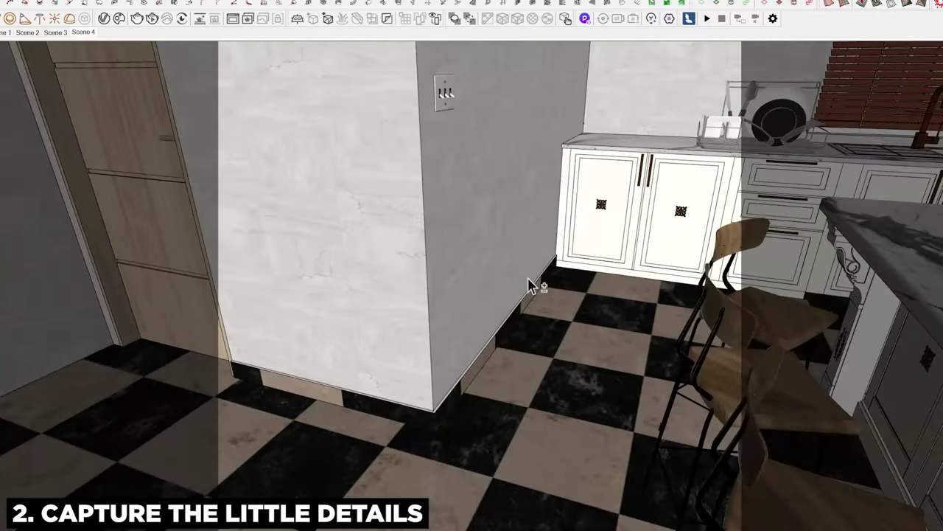
pyautogui.moveTo(533, 280)
pyautogui.mouseDown(button='middle')
pyautogui.moveTo(411, 369)
pyautogui.moveTo(554, 290)
pyautogui.mouseUp(button='middle')
pyautogui.scroll(2, 516, 312)
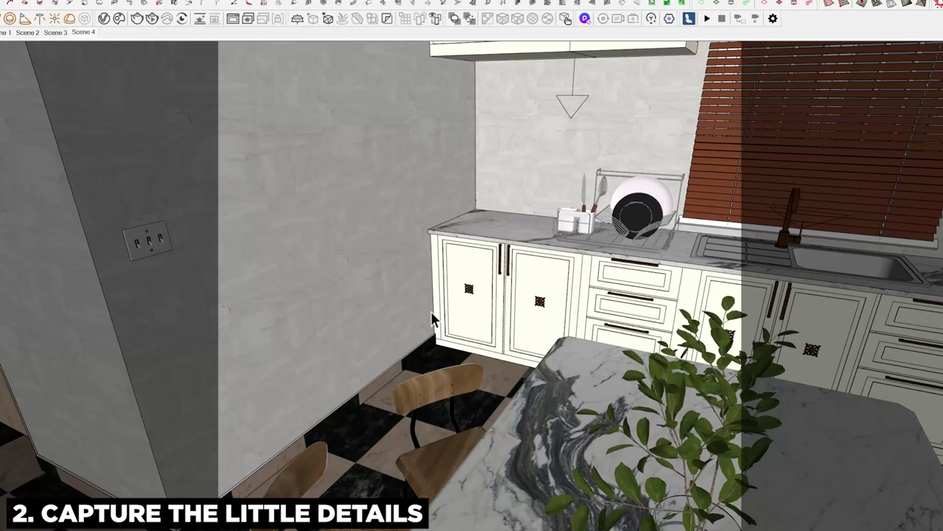
pyautogui.moveTo(404, 310); pyautogui.dragTo(549, 271, button='middle')
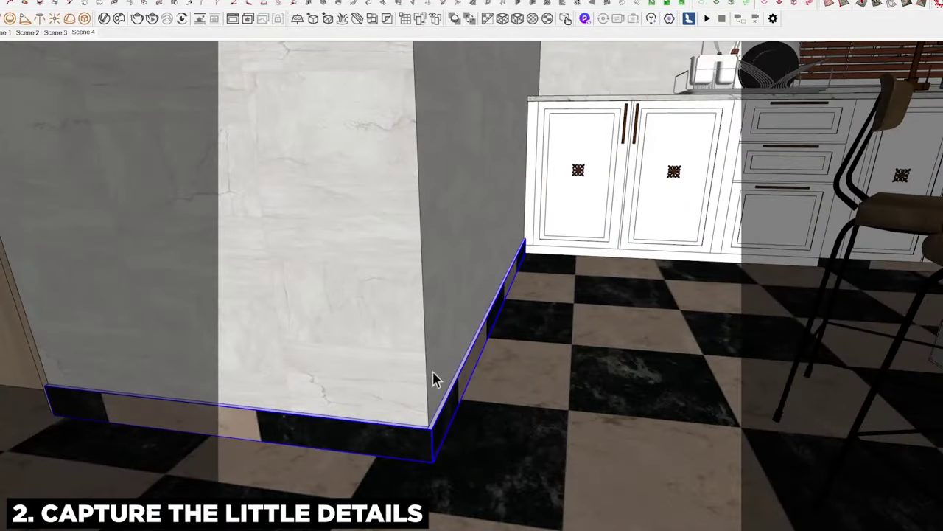
# - Inspect the baseboard, cabinet handles and sink cabinets, then return to the saved Scene 4 view
pyautogui.moveTo(433, 379); pyautogui.dragTo(504, 441, button='middle')
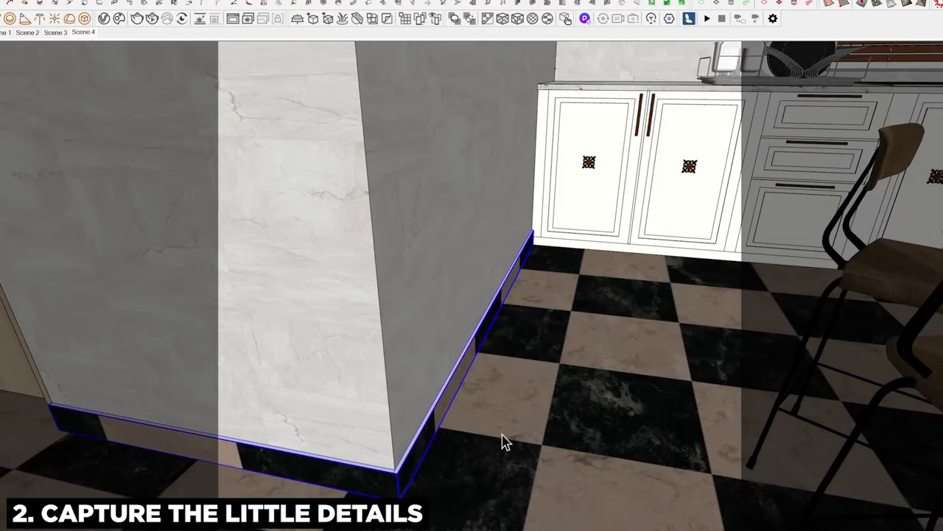
pyautogui.moveTo(501, 438); pyautogui.dragTo(453, 315, button='middle')
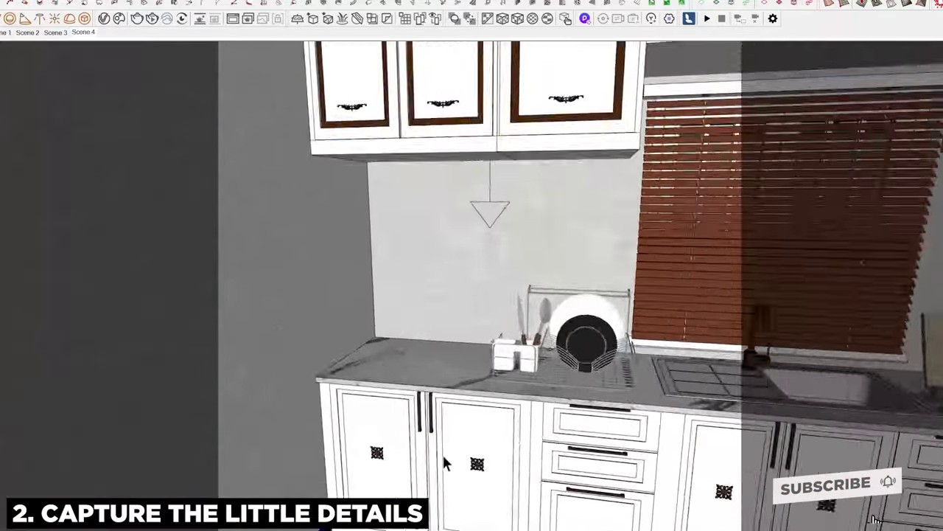
pyautogui.scroll(5, 443, 450)
pyautogui.moveTo(442, 438); pyautogui.dragTo(539, 243, button='middle')
pyautogui.scroll(5, 448, 266)
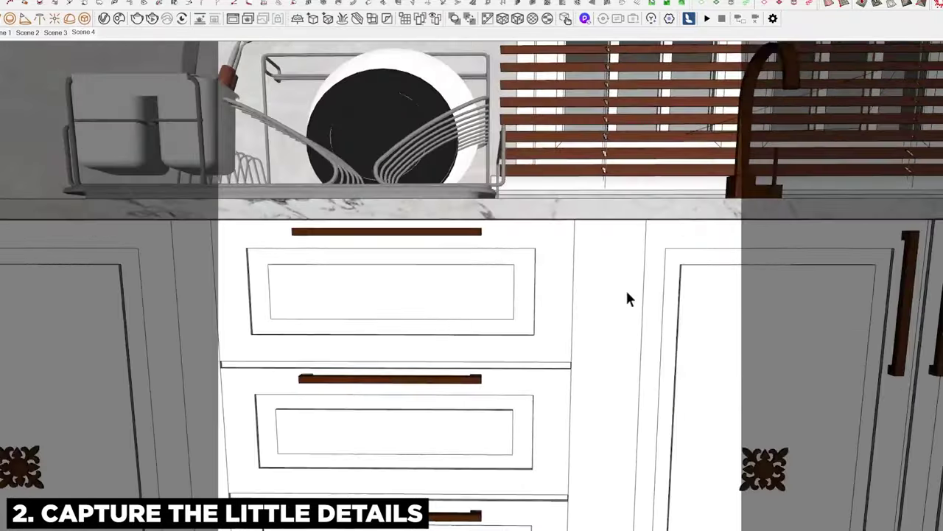
pyautogui.moveTo(628, 299)
pyautogui.keyDown('shift'); pyautogui.mouseDown(button='middle')
pyautogui.moveTo(358, 270)
pyautogui.moveTo(430, 294)
pyautogui.moveTo(538, 302)
pyautogui.moveTo(489, 295)
pyautogui.mouseUp(button='middle'); pyautogui.keyUp('shift')
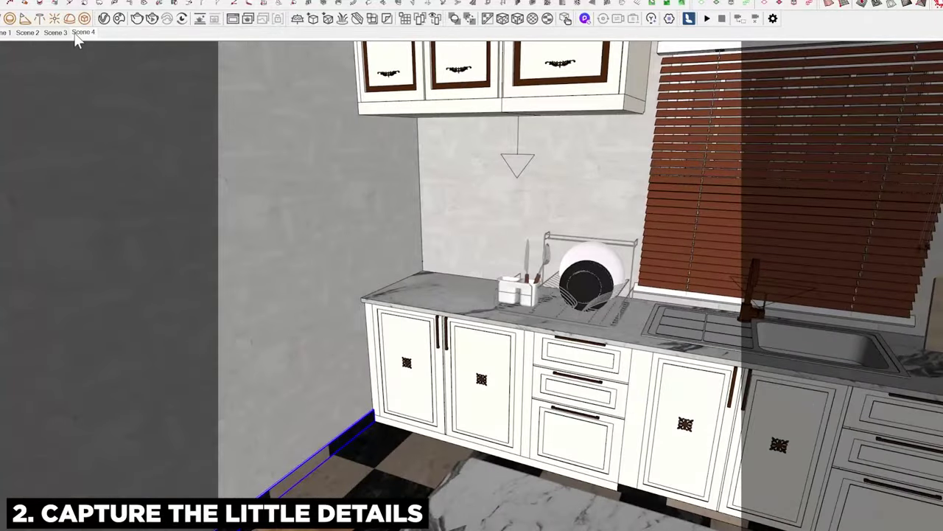
pyautogui.click(76, 34)
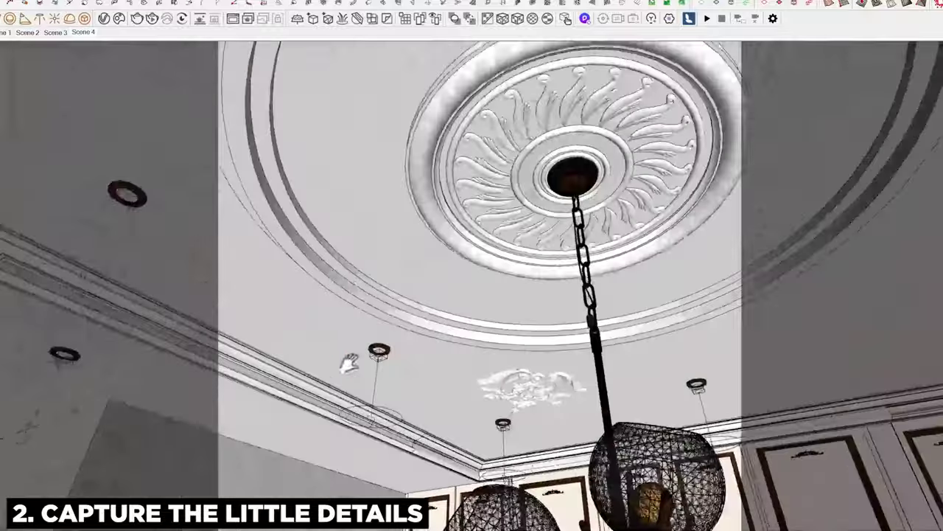
pyautogui.moveTo(349, 363)
pyautogui.mouseDown(button='middle')
pyautogui.moveTo(653, 354)
pyautogui.moveTo(348, 258)
pyautogui.moveTo(310, 281)
pyautogui.moveTo(340, 264)
pyautogui.mouseUp(button='middle')
pyautogui.hotkey('ctrl', 'a')
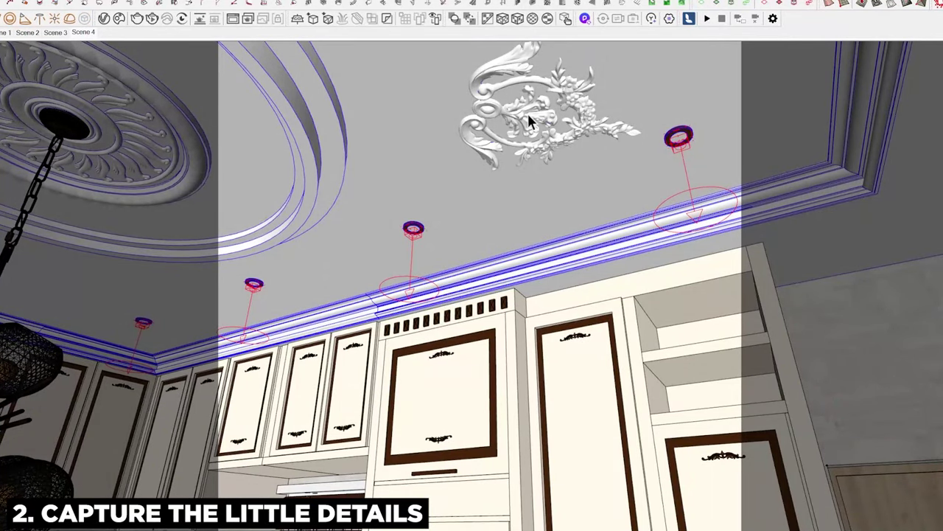
pyautogui.moveTo(419, 288); pyautogui.dragTo(577, 124, button='middle')
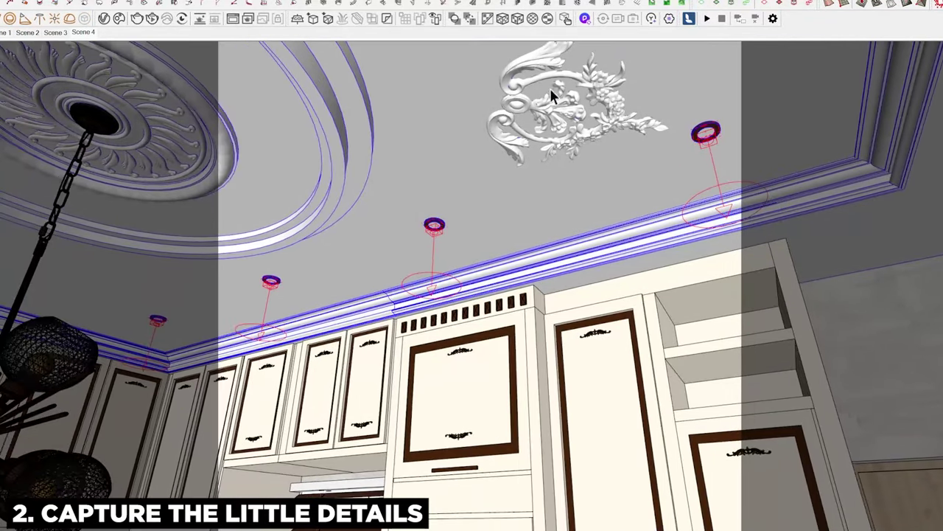
pyautogui.scroll(5, 549, 86)
pyautogui.click(81, 33)
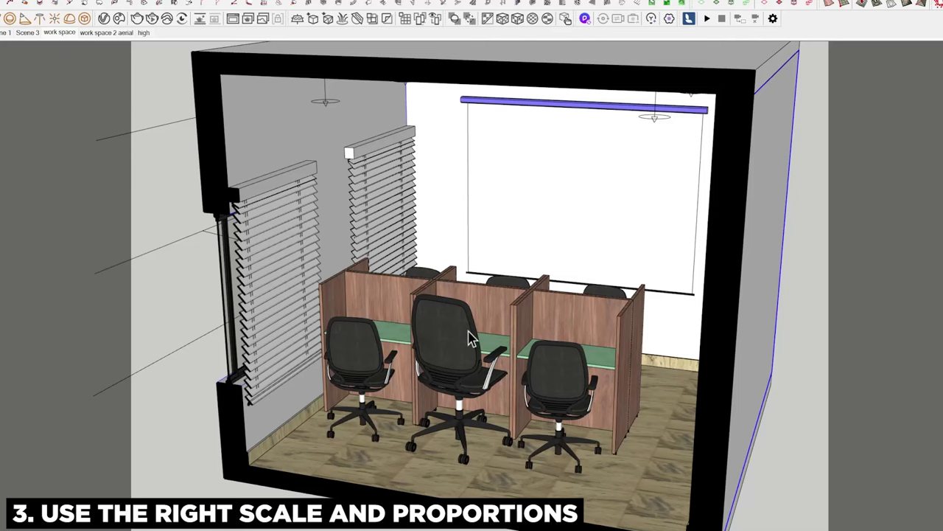
# - Orbit and zoom around the cubicle room, ending on an outside corner view
pyautogui.scroll(6, 472, 339)
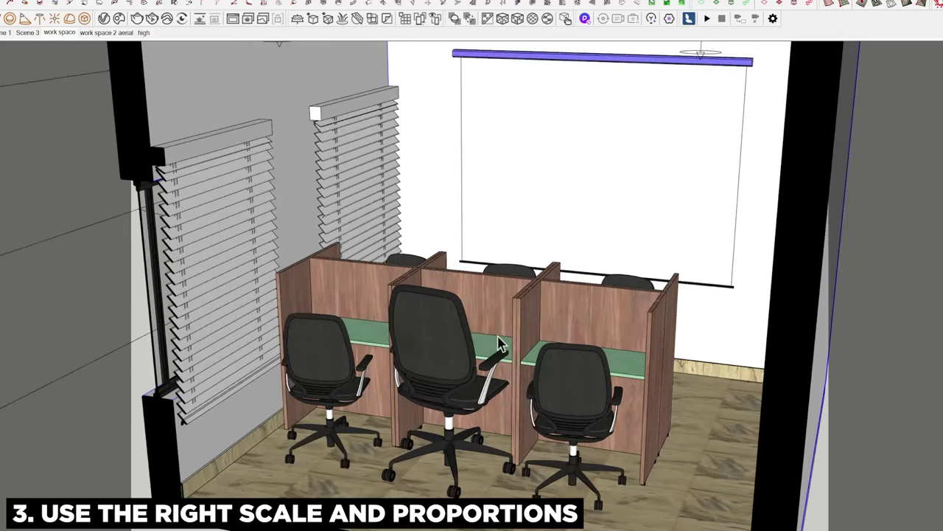
pyautogui.moveTo(505, 342)
pyautogui.mouseDown(button='middle')
pyautogui.moveTo(497, 325)
pyautogui.moveTo(509, 343)
pyautogui.mouseUp(button='middle')
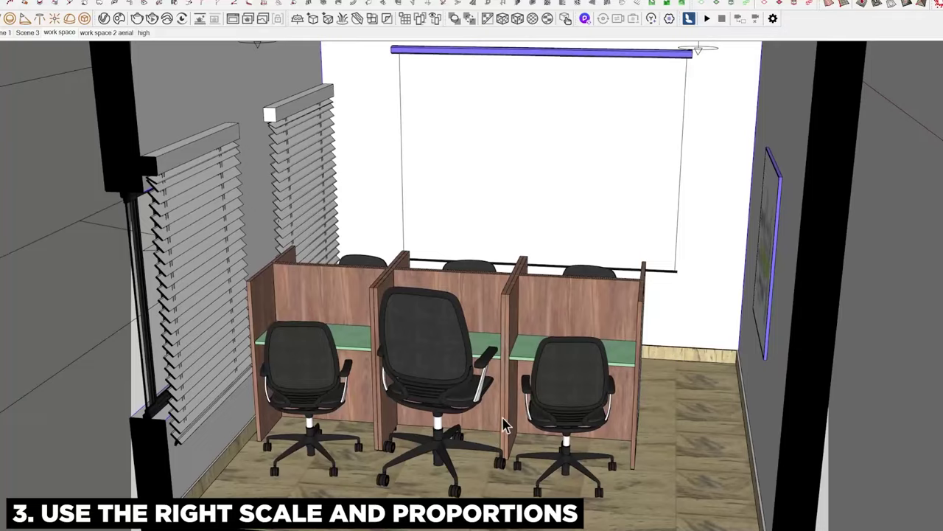
pyautogui.scroll(5, 575, 449)
pyautogui.scroll(-3, 555, 411)
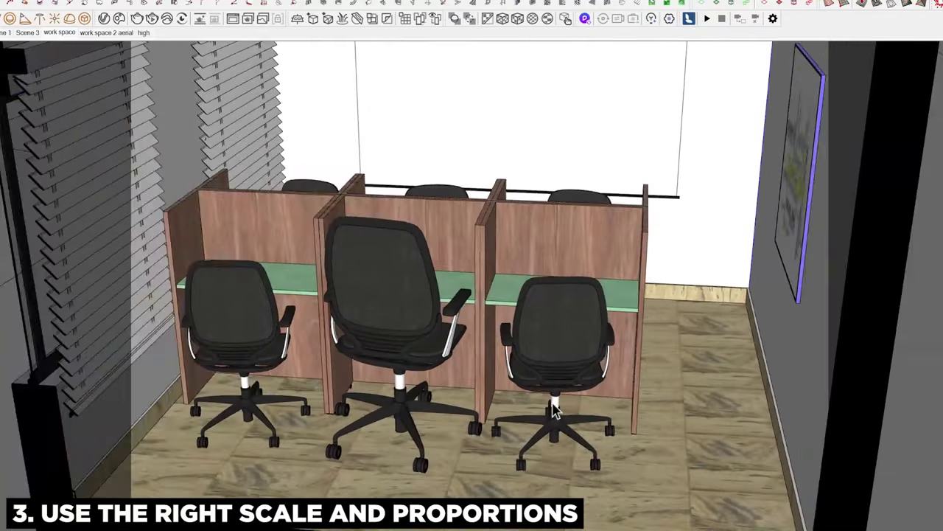
pyautogui.scroll(-8, 554, 411)
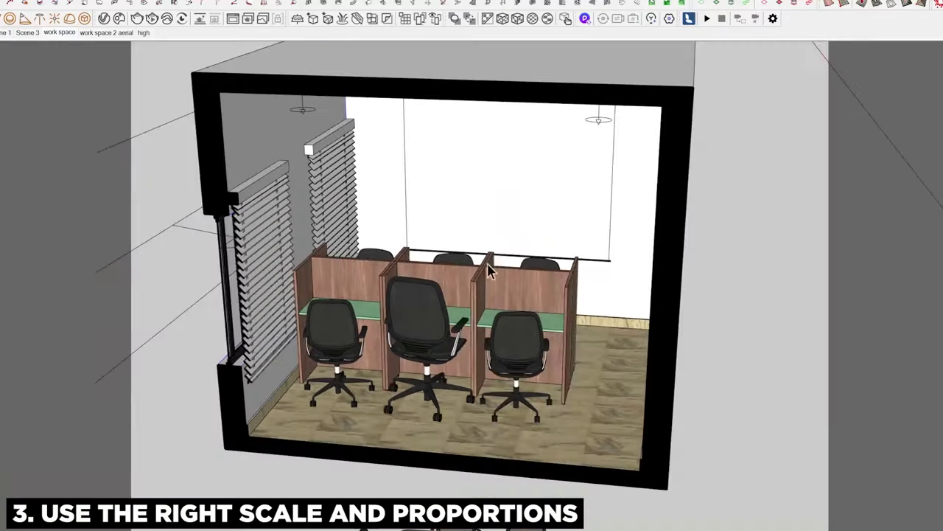
pyautogui.moveTo(516, 354)
pyautogui.mouseDown(button='middle')
pyautogui.moveTo(345, 312)
pyautogui.moveTo(438, 311)
pyautogui.moveTo(612, 183)
pyautogui.moveTo(511, 183)
pyautogui.mouseUp(button='middle')
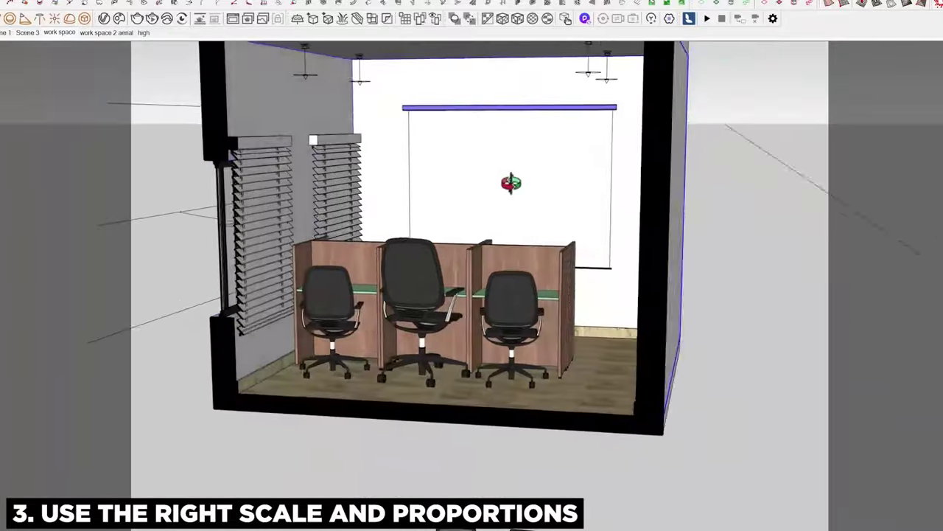
pyautogui.scroll(6, 511, 182)
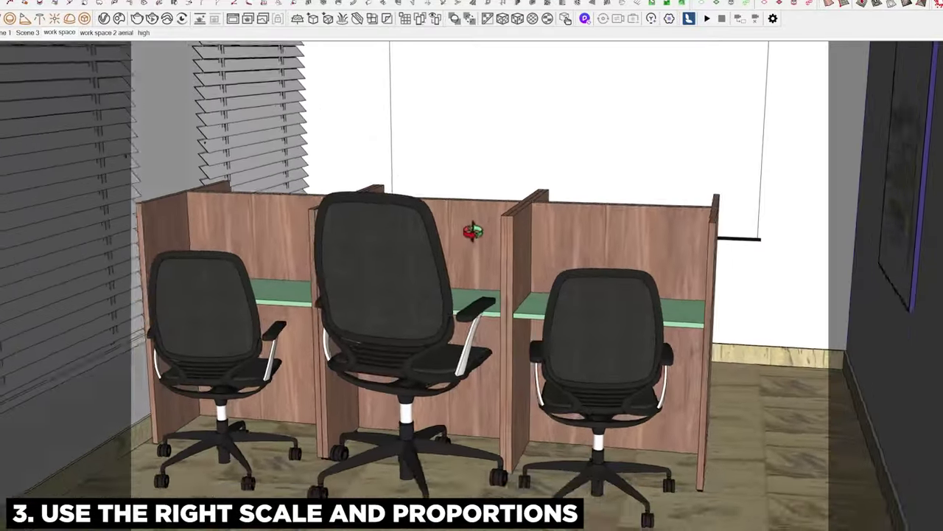
pyautogui.scroll(-4, 457, 280)
pyautogui.scroll(-5, 413, 339)
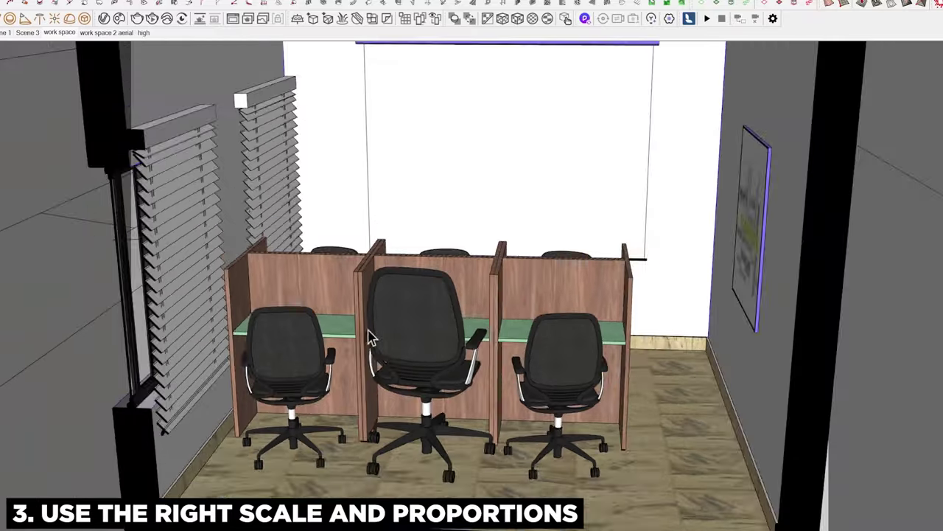
pyautogui.scroll(-2, 371, 338)
# - Return to the saved 'work space' scene view and start a V-Ray render of it
pyautogui.moveTo(371, 337); pyautogui.dragTo(418, 299, button='middle')
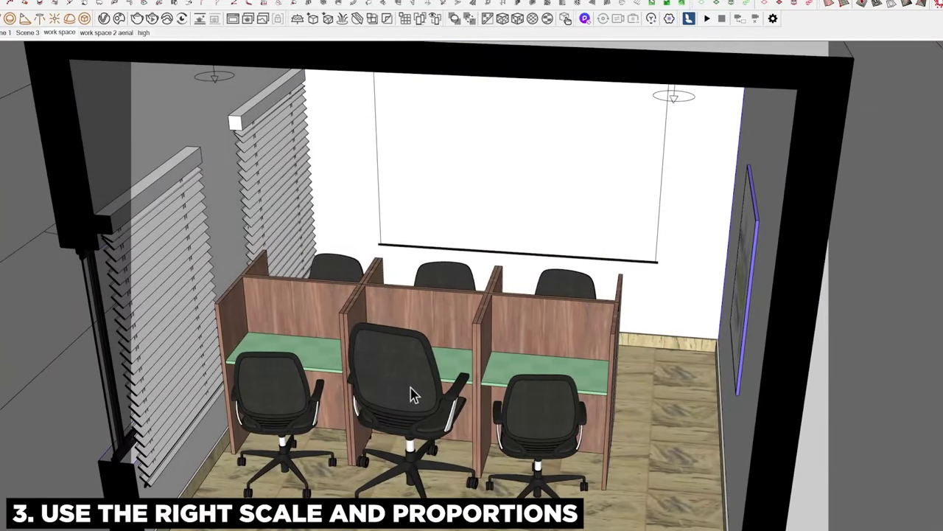
pyautogui.scroll(3, 414, 395)
pyautogui.moveTo(413, 394)
pyautogui.mouseDown(button='middle')
pyautogui.moveTo(413, 343)
pyautogui.moveTo(433, 351)
pyautogui.moveTo(447, 320)
pyautogui.moveTo(442, 347)
pyautogui.mouseUp(button='middle')
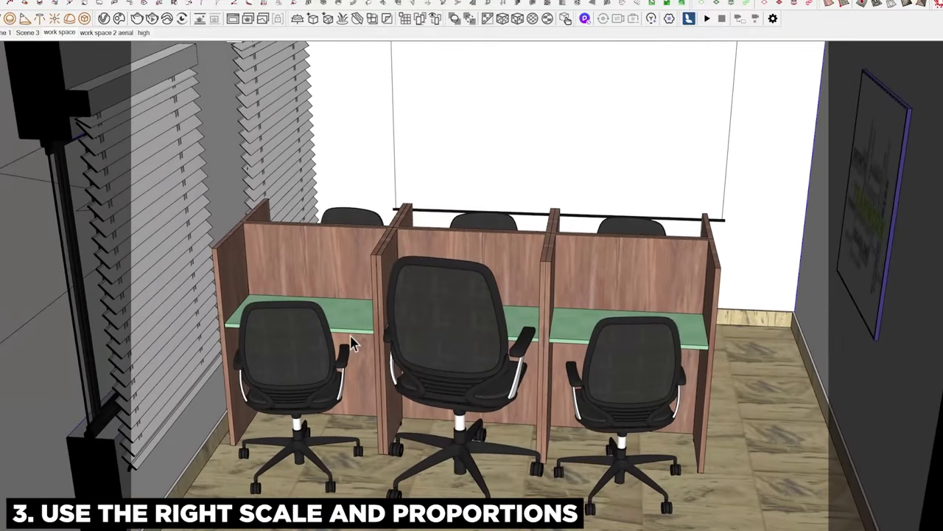
pyautogui.moveTo(391, 328)
pyautogui.mouseDown(button='middle')
pyautogui.moveTo(379, 295)
pyautogui.moveTo(380, 317)
pyautogui.mouseUp(button='middle')
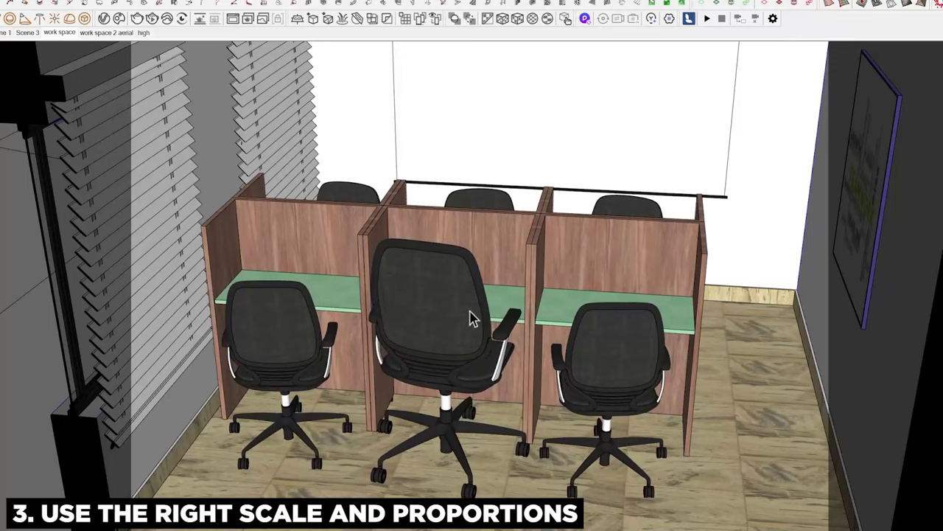
pyautogui.scroll(2, 472, 319)
pyautogui.scroll(-3, 534, 222)
pyautogui.moveTo(543, 214)
pyautogui.mouseDown(button='middle')
pyautogui.moveTo(489, 253)
pyautogui.moveTo(552, 211)
pyautogui.moveTo(556, 185)
pyautogui.moveTo(565, 207)
pyautogui.mouseUp(button='middle')
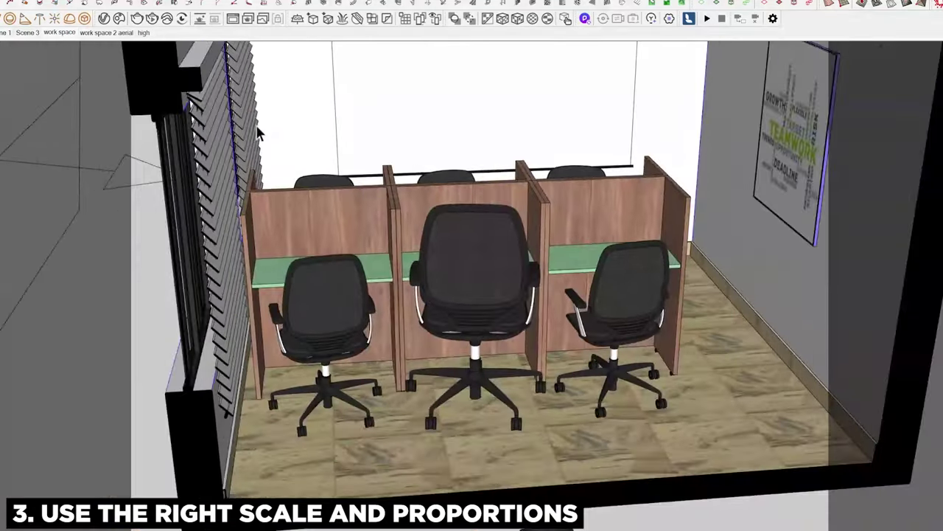
pyautogui.click(60, 34)
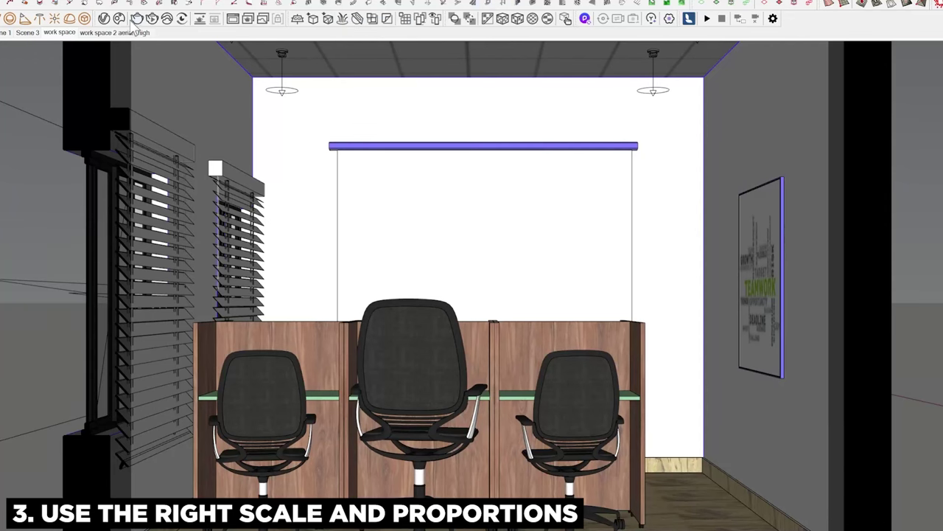
pyautogui.click(138, 20)
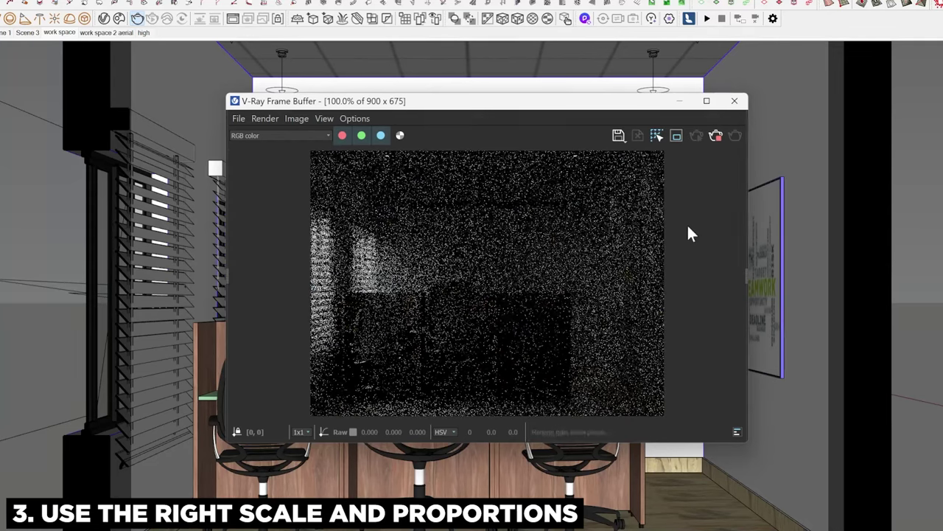
# - Zoom and pan the V-Ray render to inspect the office chairs
pyautogui.scroll(1, 485, 304)
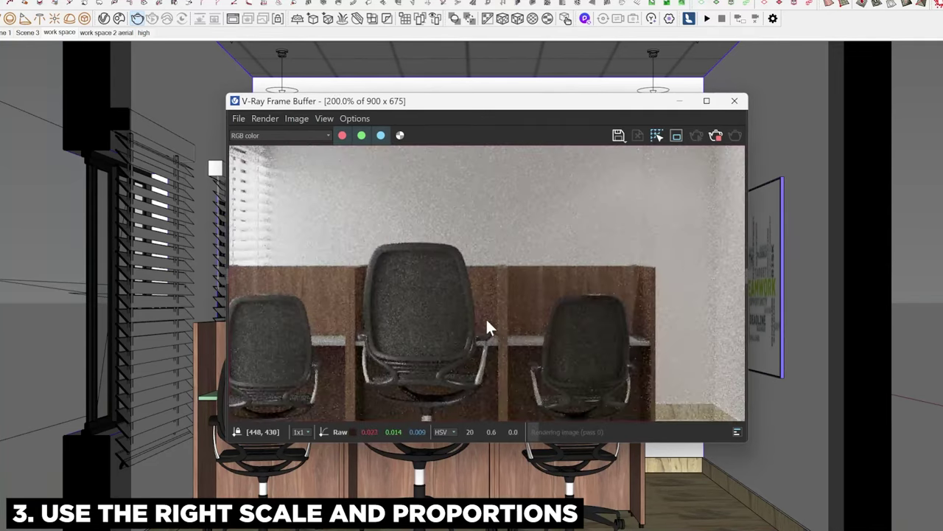
pyautogui.scroll(-1, 486, 317)
pyautogui.scroll(1, 486, 321)
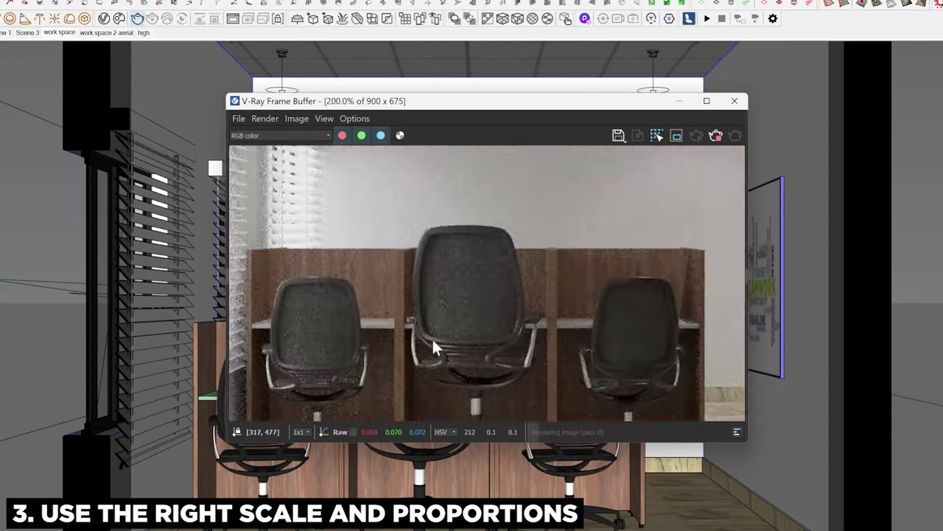
pyautogui.scroll(-1, 472, 313)
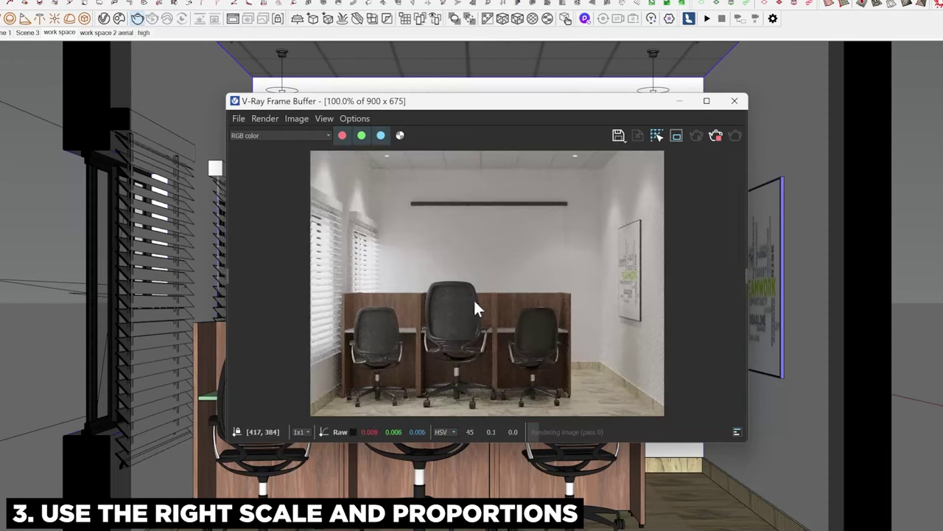
pyautogui.scroll(1, 468, 332)
pyautogui.moveTo(460, 343); pyautogui.dragTo(484, 310, button='middle')
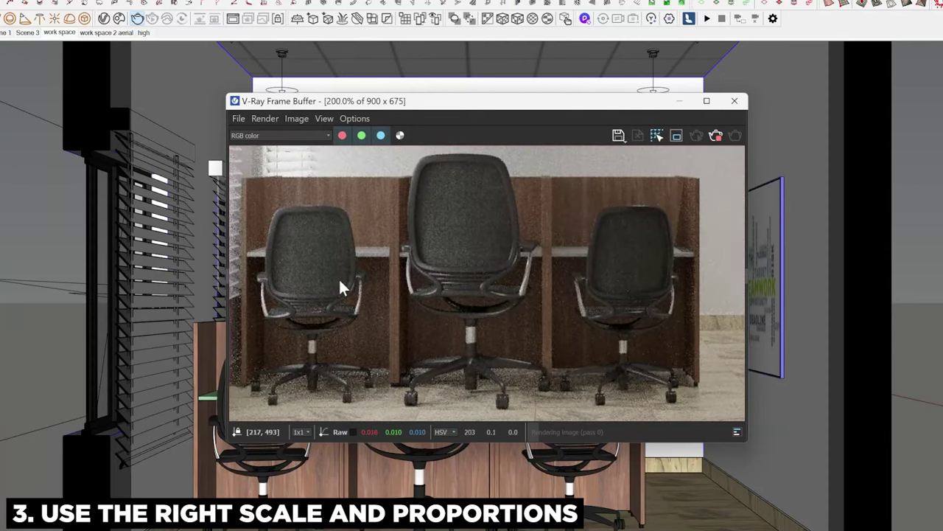
pyautogui.moveTo(340, 280); pyautogui.dragTo(362, 298, button='middle')
pyautogui.moveTo(595, 290); pyautogui.dragTo(443, 305, button='middle')
pyautogui.scroll(-1, 500, 305)
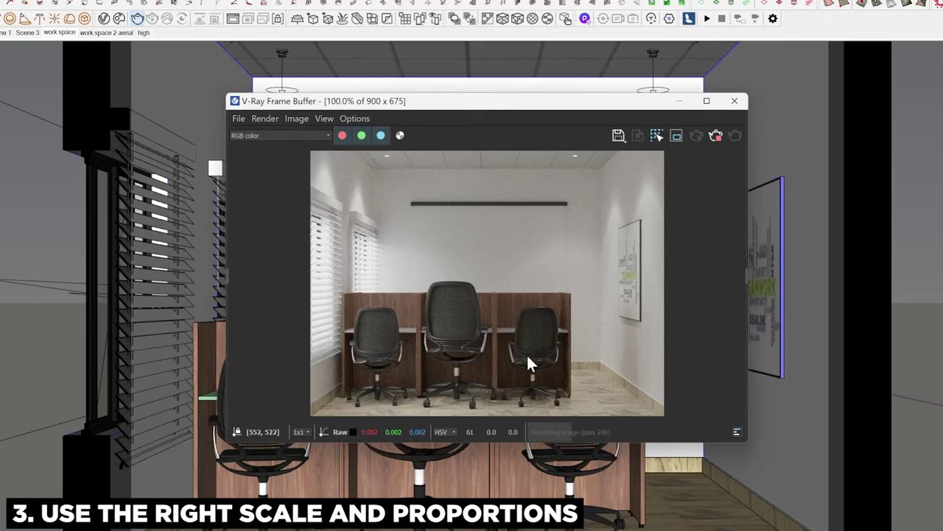
# - Zoom and pan the finished render again to check the oversized middle chair
pyautogui.scroll(3, 450, 341)
pyautogui.scroll(-3, 451, 341)
pyautogui.scroll(3, 449, 344)
pyautogui.scroll(-1, 448, 344)
pyautogui.moveTo(452, 330); pyautogui.dragTo(481, 282, button='middle')
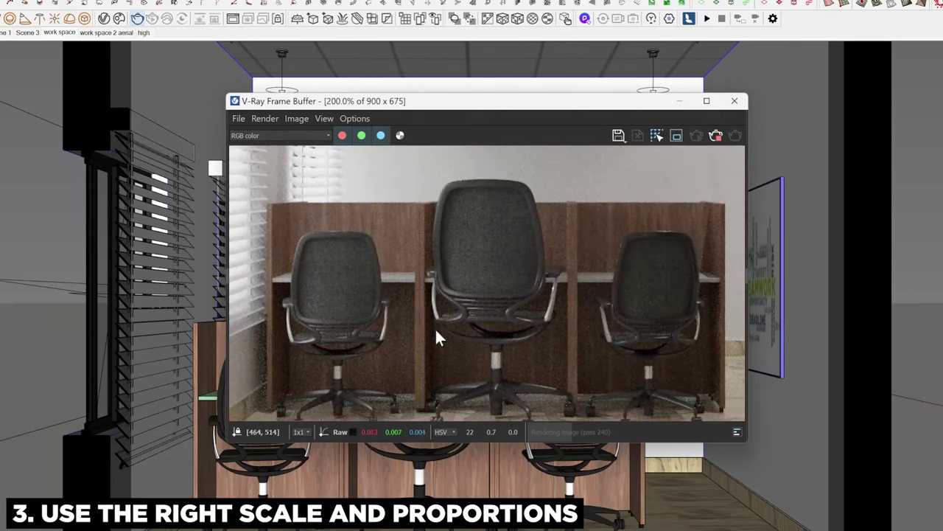
pyautogui.moveTo(452, 335); pyautogui.dragTo(413, 322, button='middle')
pyautogui.scroll(-1, 421, 320)
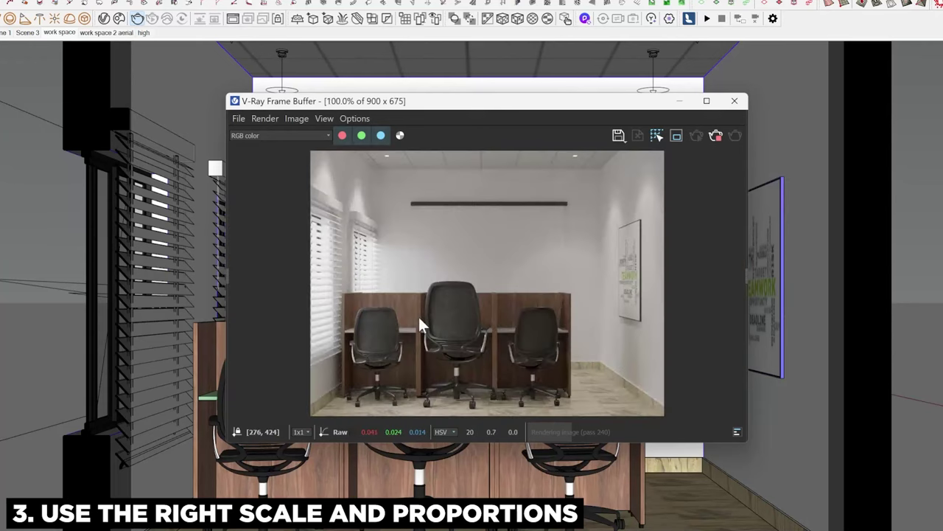
pyautogui.scroll(-1, 420, 324)
pyautogui.scroll(1, 418, 315)
pyautogui.scroll(1, 546, 279)
pyautogui.scroll(-1, 547, 279)
# - Scale the middle chair down to match the side chairs, then return to the 'work space' scene
pyautogui.click(679, 101)
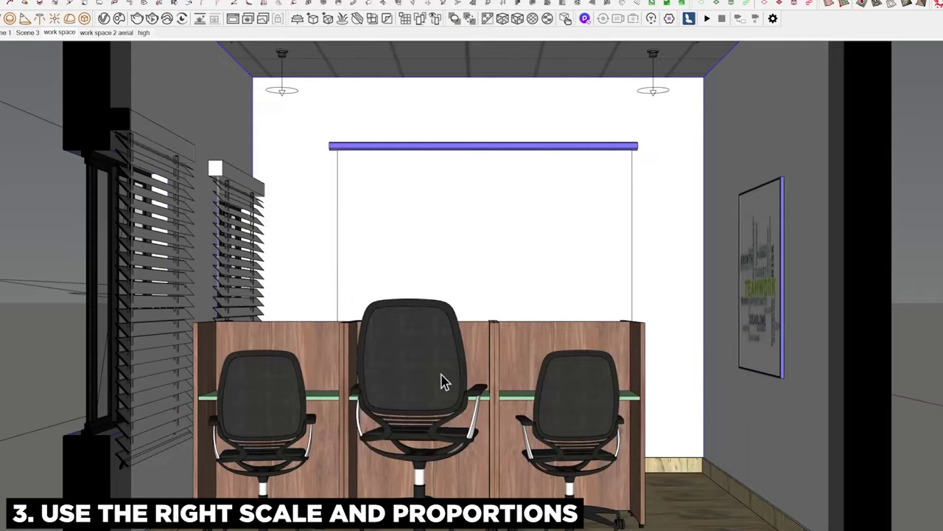
pyautogui.scroll(-2, 423, 383)
pyautogui.click(421, 401)
pyautogui.scroll(-1, 420, 400)
pyautogui.doubleClick(419, 400)
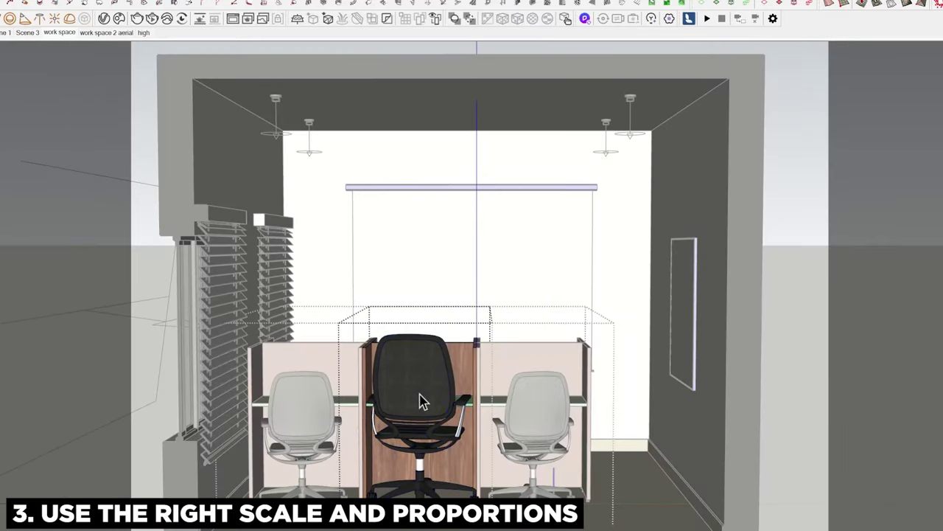
pyautogui.scroll(2, 440, 339)
pyautogui.scroll(1, 431, 354)
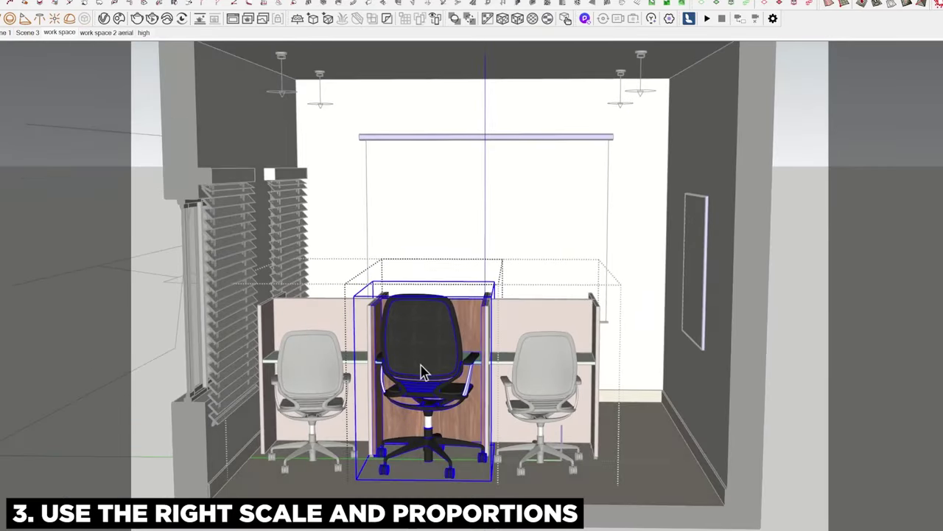
pyautogui.scroll(2, 423, 372)
pyautogui.hotkey('ctrl', 'a')
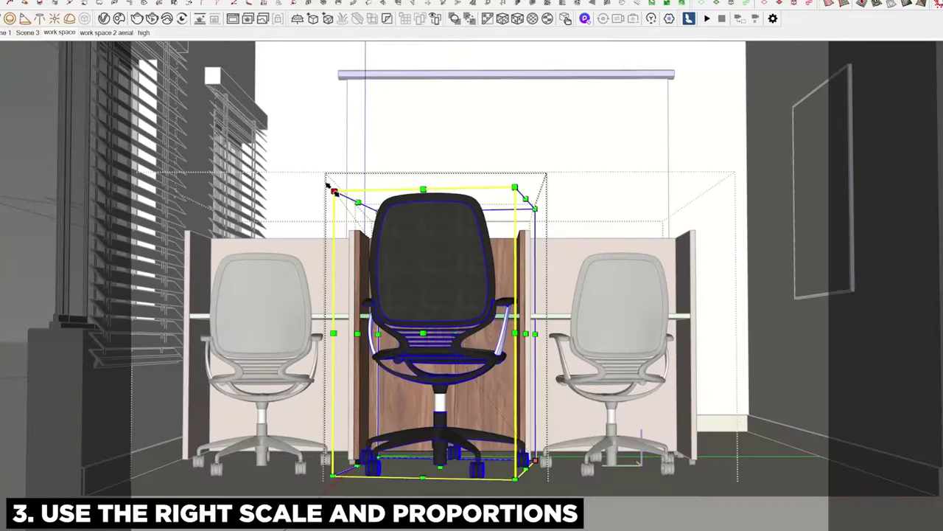
pyautogui.moveTo(328, 187); pyautogui.dragTo(373, 242)
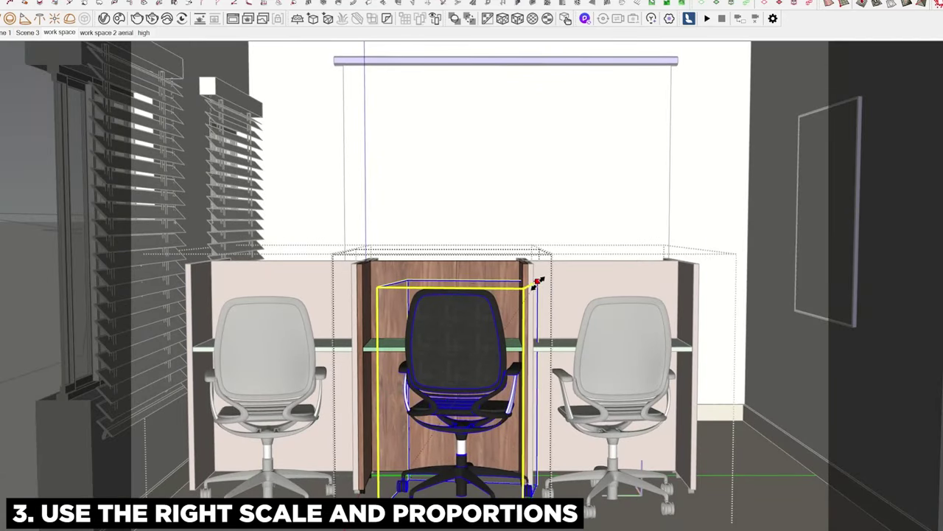
pyautogui.press('space')
pyautogui.click(61, 33)
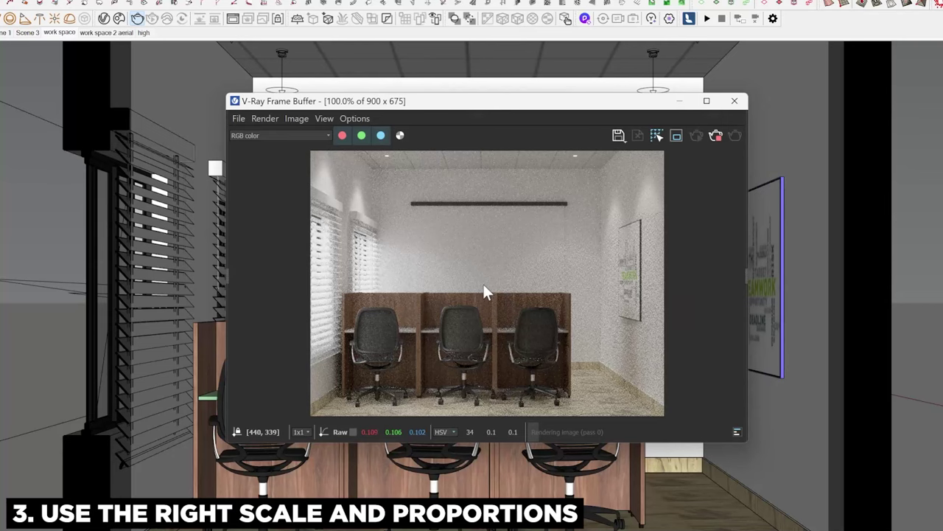
# - Zoom in and out of the new V-Ray render to check the three equally sized chairs
pyautogui.scroll(3, 483, 284)
pyautogui.scroll(-3, 483, 284)
pyautogui.scroll(1, 352, 331)
pyautogui.scroll(-2, 355, 330)
pyautogui.scroll(1, 469, 338)
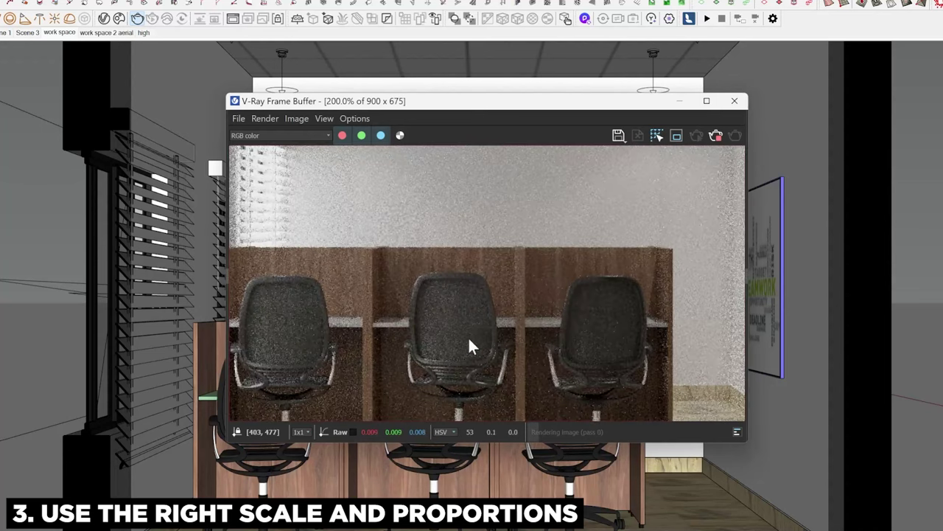
pyautogui.scroll(-1, 469, 340)
pyautogui.scroll(-1, 477, 347)
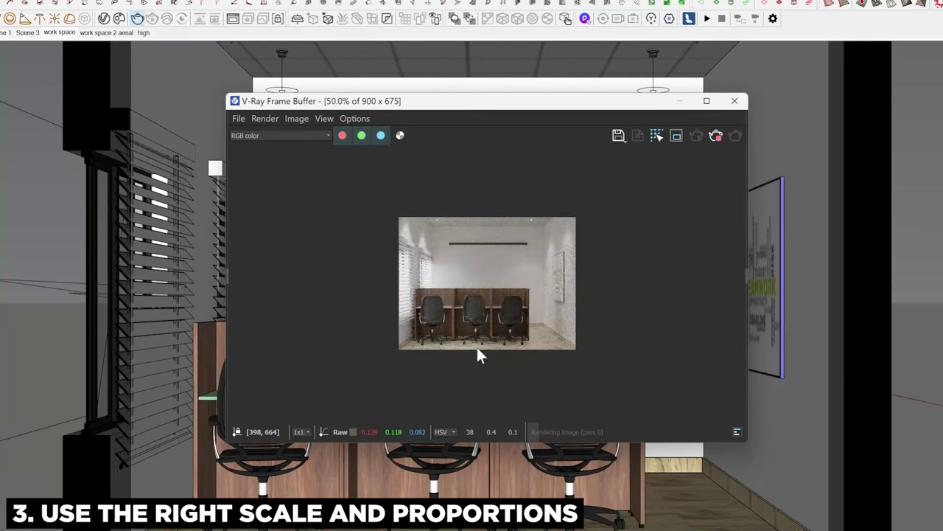
pyautogui.scroll(1, 477, 352)
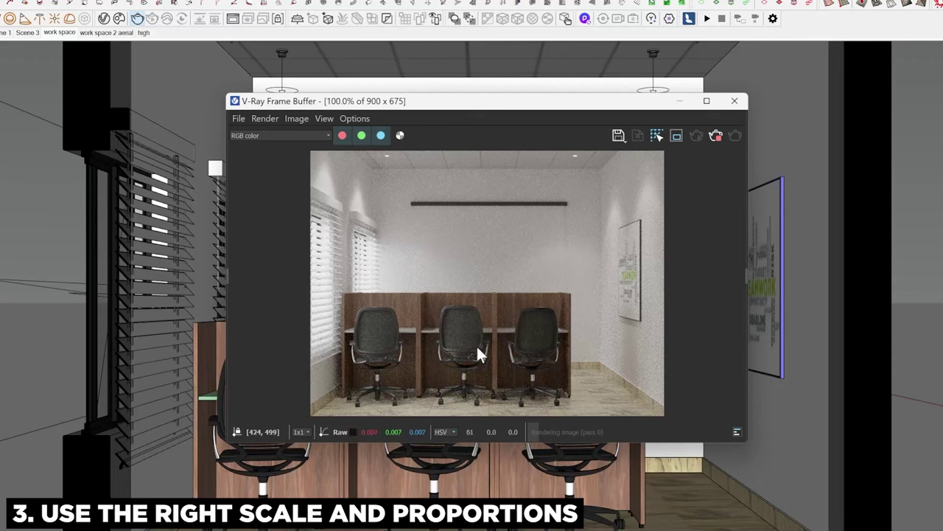
pyautogui.scroll(1, 592, 355)
pyautogui.scroll(-1, 594, 361)
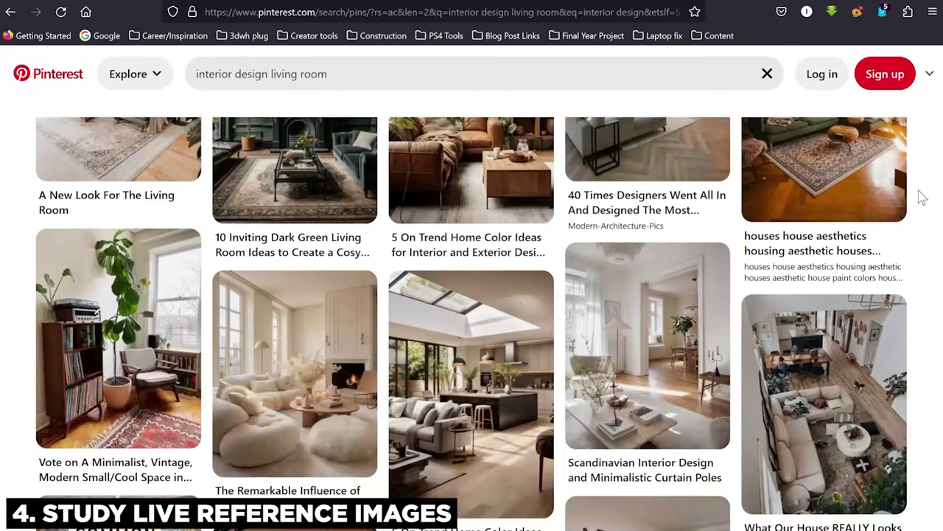
# - Scroll through the 'interior design living room' Pinterest pins, then switch to the Architectural Digest article
pyautogui.scroll(3, 921, 197)
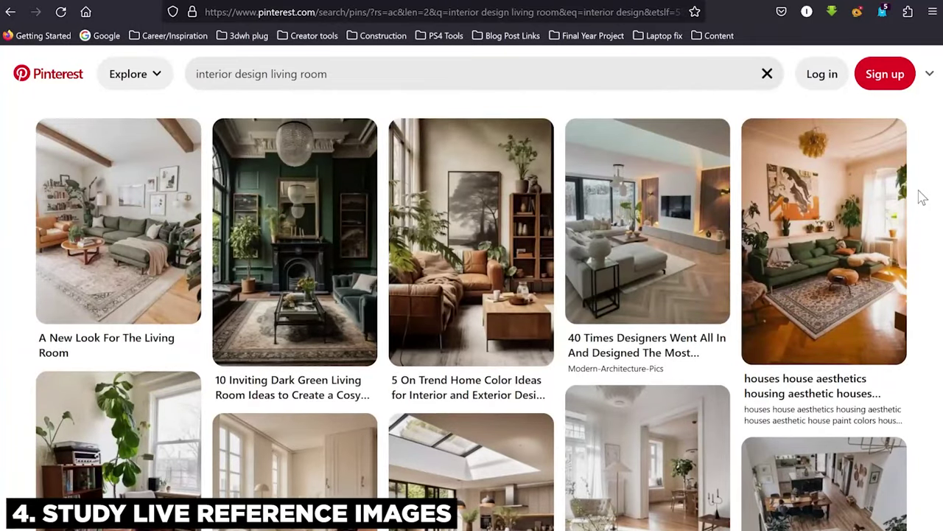
pyautogui.scroll(-2, 921, 197)
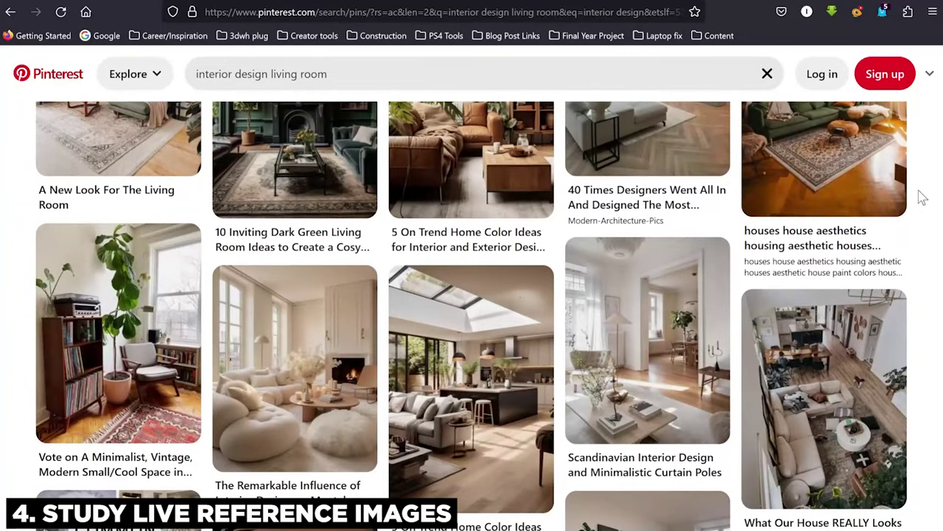
pyautogui.scroll(-3, 922, 197)
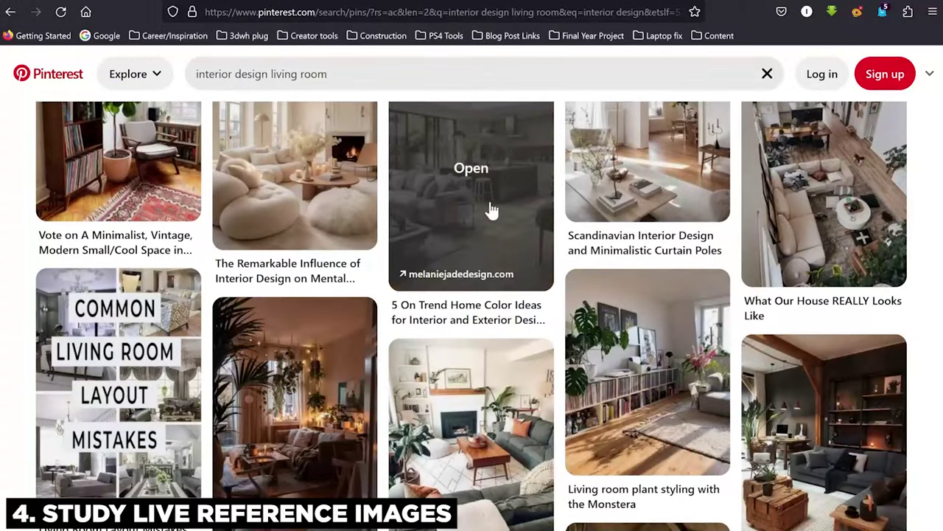
pyautogui.scroll(5, 390, 212)
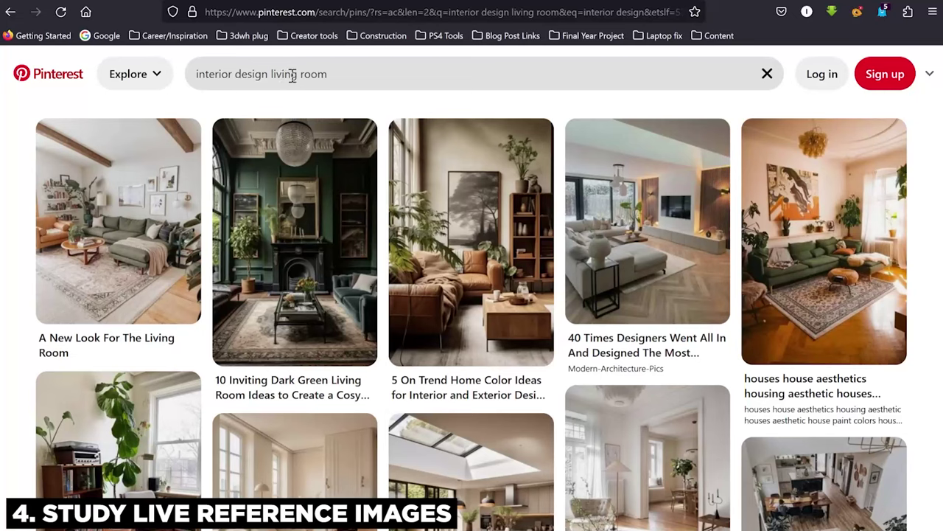
pyautogui.scroll(-3, 362, 198)
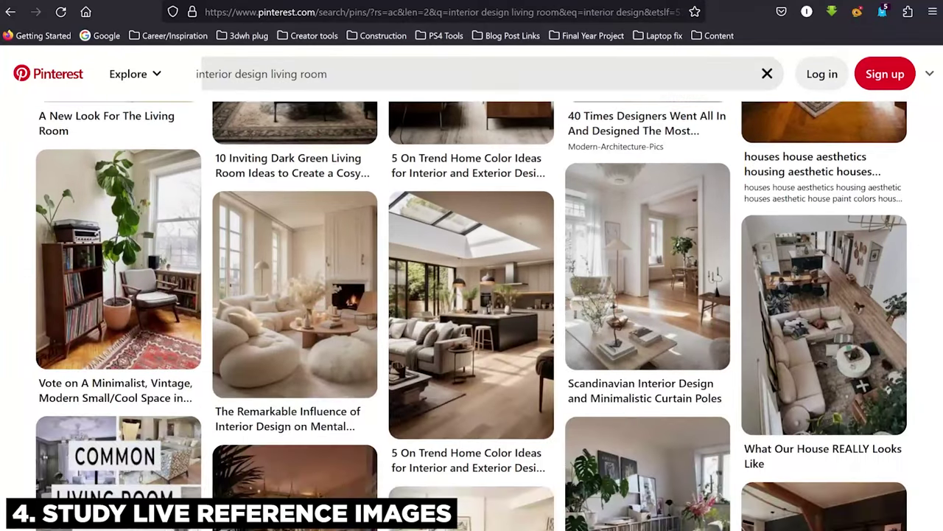
pyautogui.scroll(-5, 941, 267)
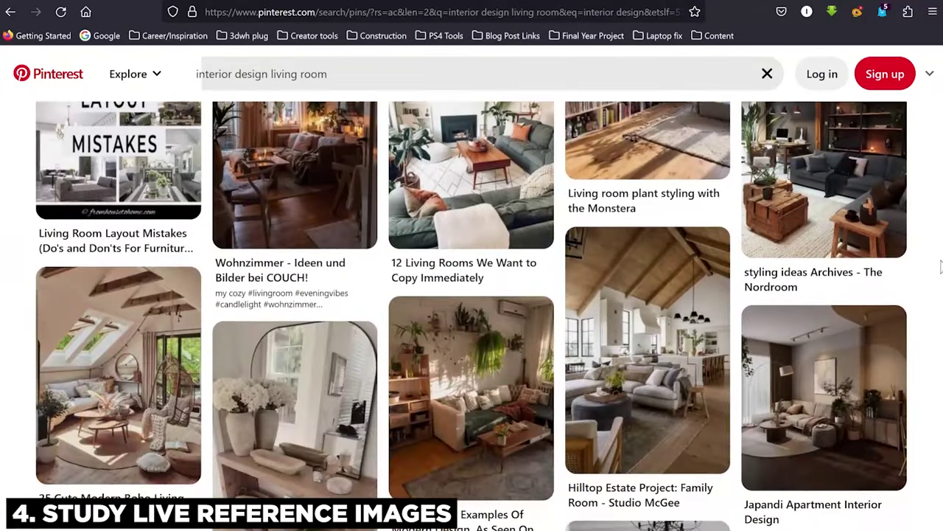
pyautogui.scroll(-5, 940, 267)
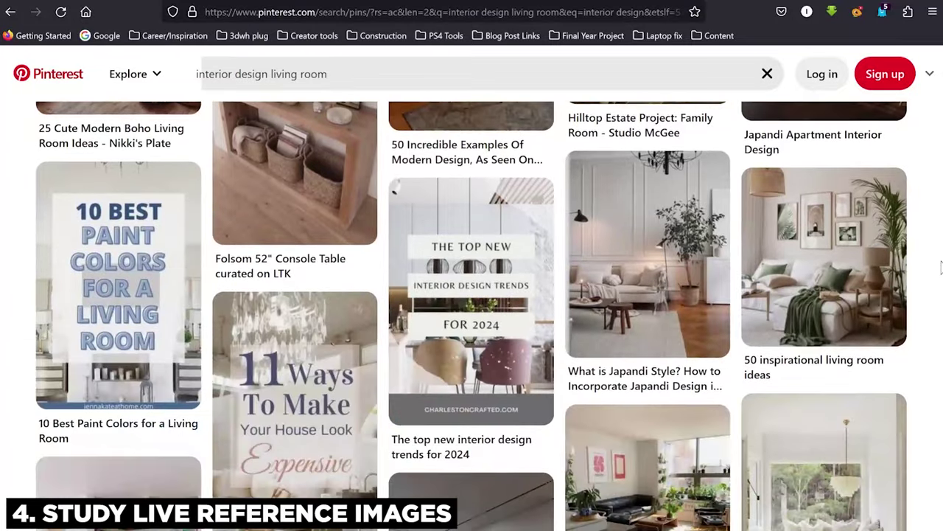
pyautogui.scroll(15, 940, 267)
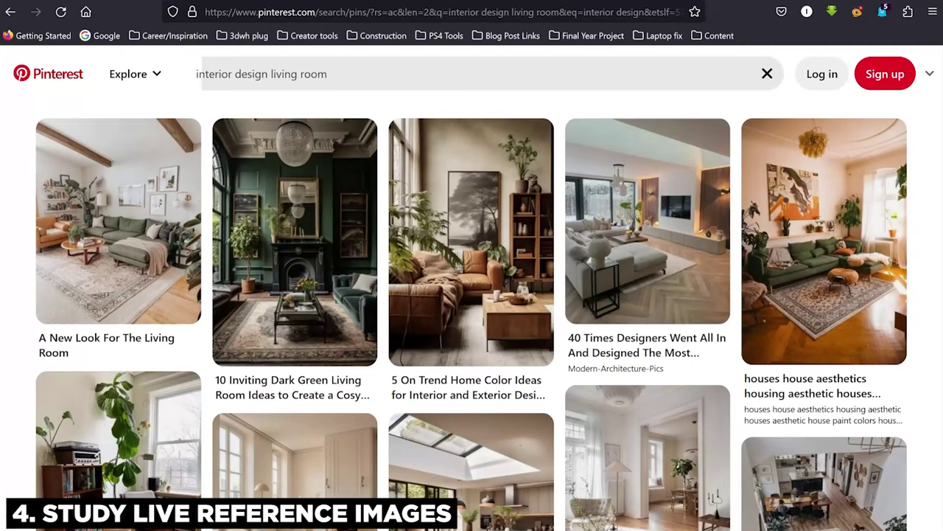
pyautogui.scroll(-3, 472, 295)
pyautogui.scroll(-10, 936, 219)
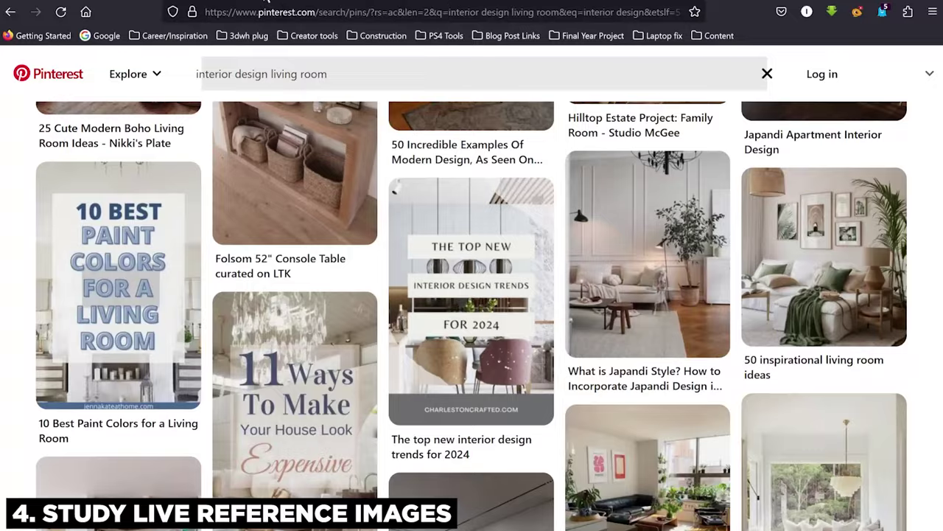
pyautogui.click(266, 4)
# - Scroll up and down through the exuberant living room ideas article photos
pyautogui.scroll(-5, 865, 256)
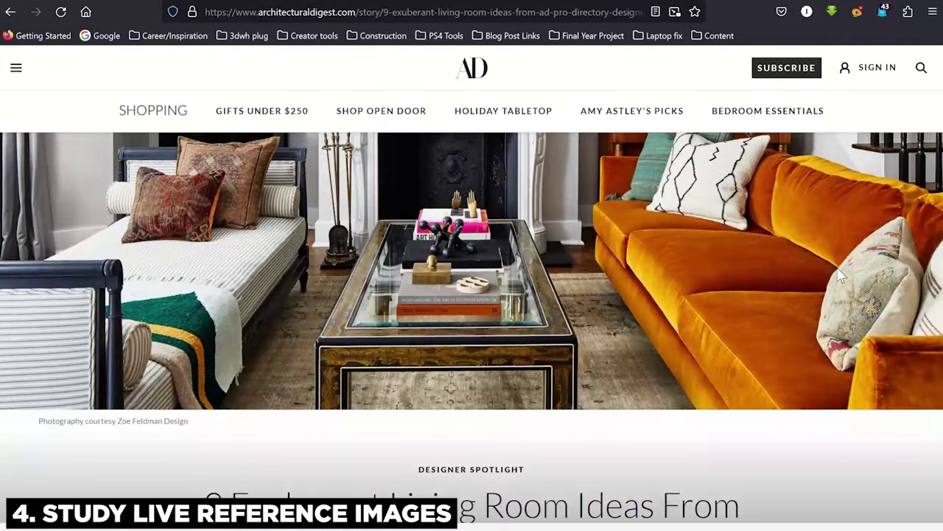
pyautogui.scroll(4, 835, 268)
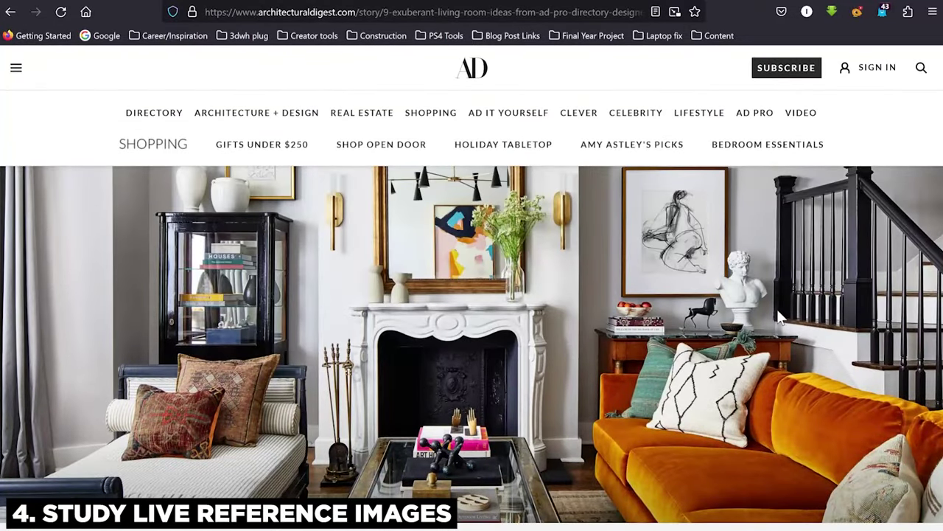
pyautogui.scroll(2, 775, 307)
pyautogui.scroll(-5, 722, 289)
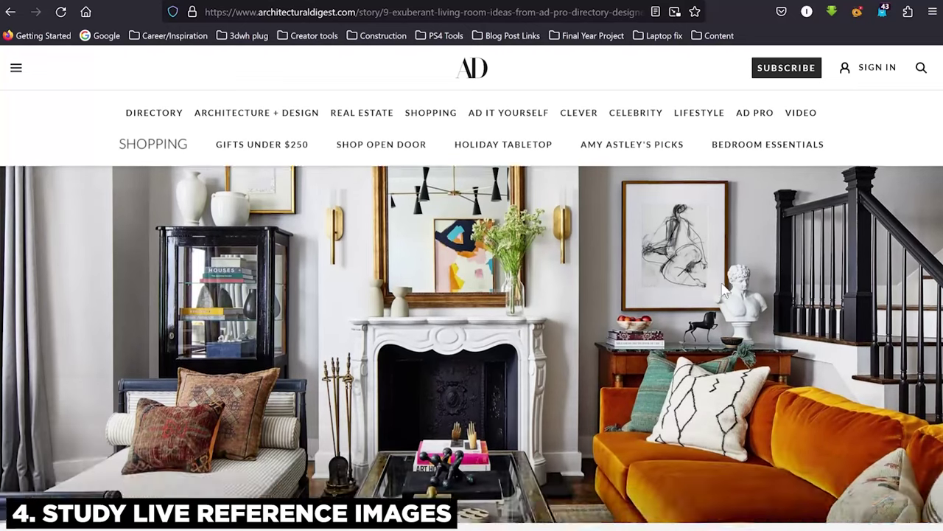
pyautogui.scroll(-15, 722, 292)
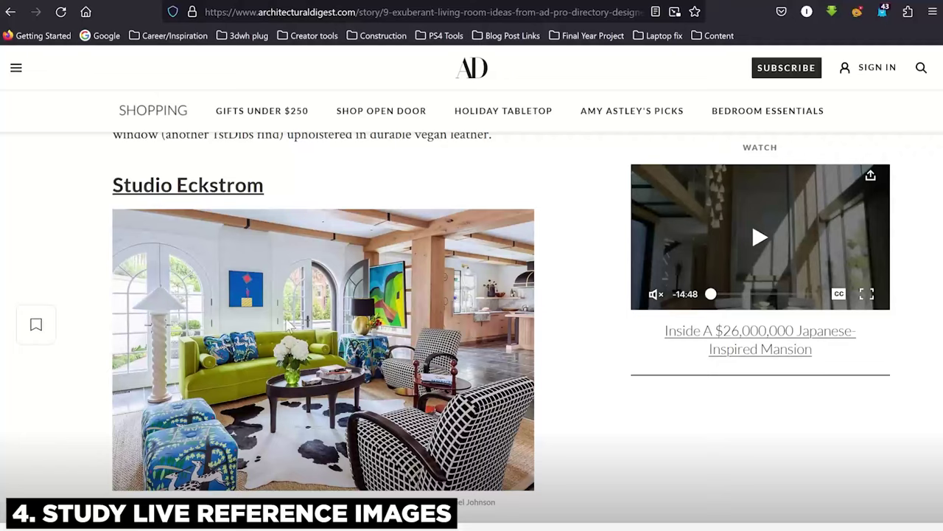
pyautogui.scroll(-5, 308, 309)
pyautogui.scroll(4, 353, 302)
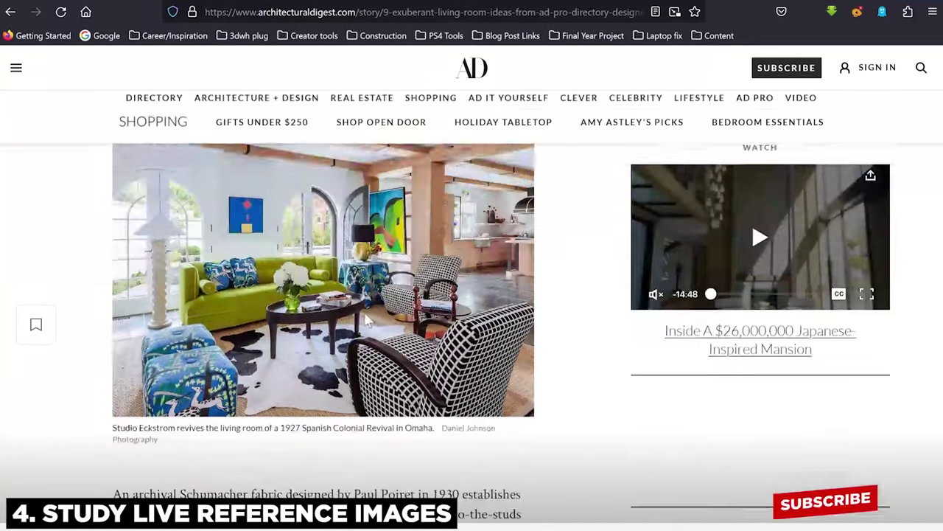
pyautogui.scroll(-4, 366, 300)
pyautogui.scroll(-5, 383, 304)
pyautogui.scroll(3, 480, 319)
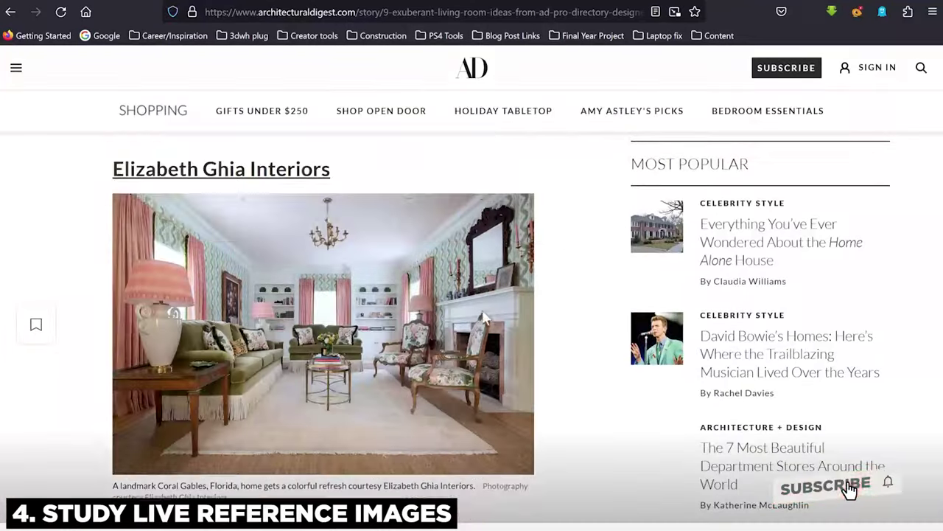
pyautogui.scroll(-1, 480, 319)
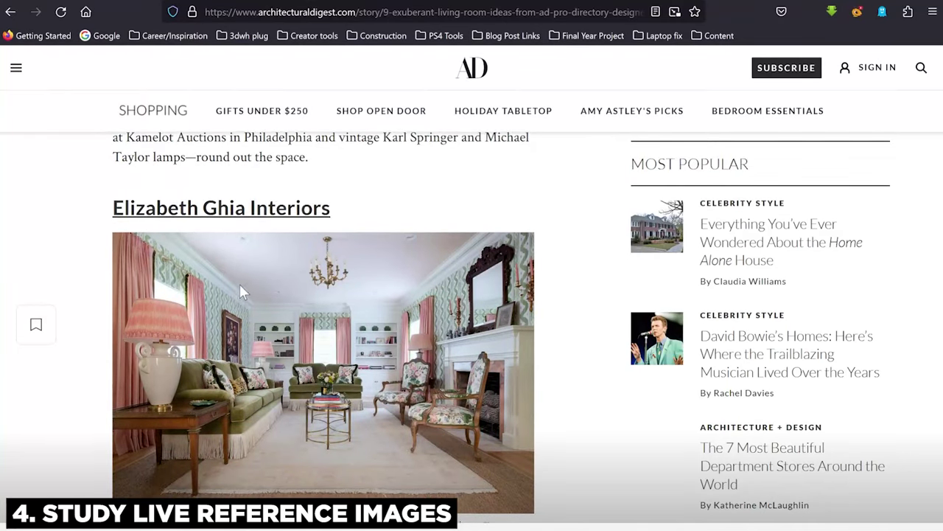
pyautogui.scroll(-10, 310, 273)
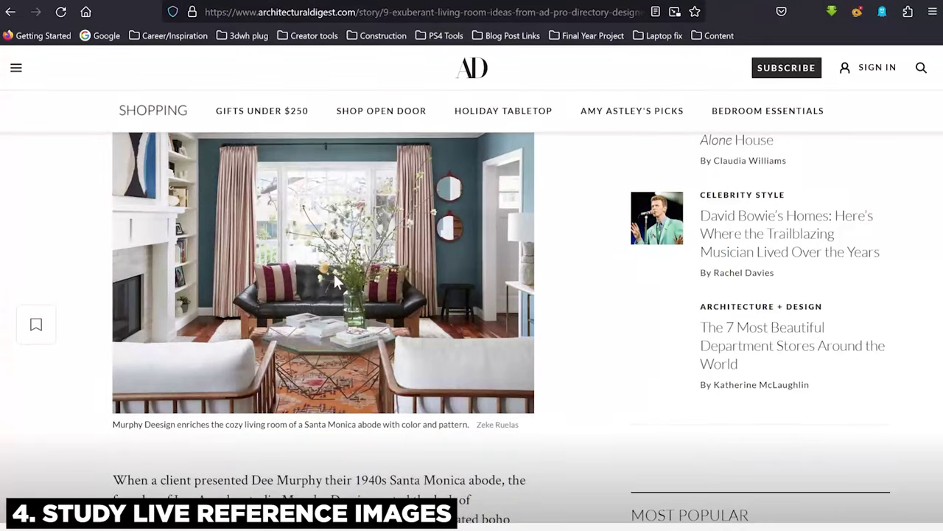
pyautogui.scroll(15, 334, 273)
pyautogui.scroll(10, 361, 294)
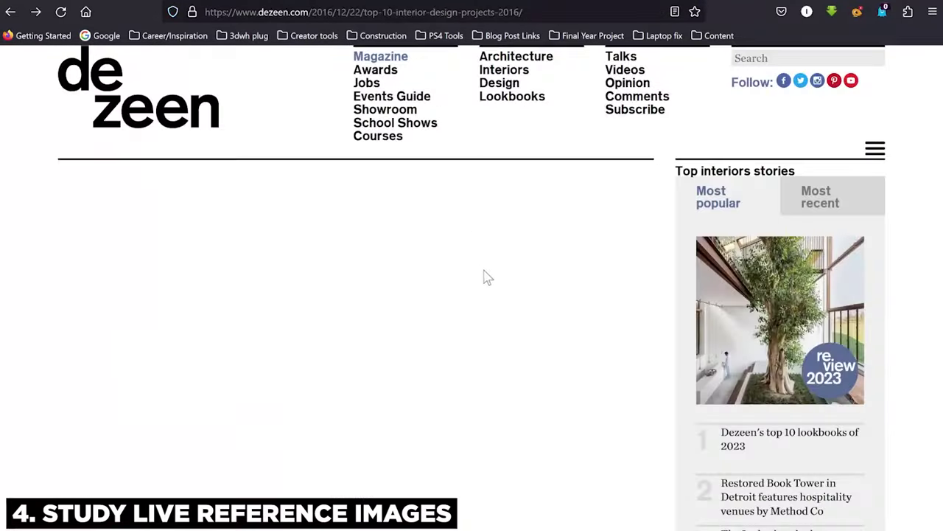
# - Scroll through the project photos in Dezeen's top 10 interiors of 2016 article
pyautogui.scroll(-12, 482, 275)
pyautogui.scroll(2, 372, 270)
pyautogui.scroll(3, 278, 284)
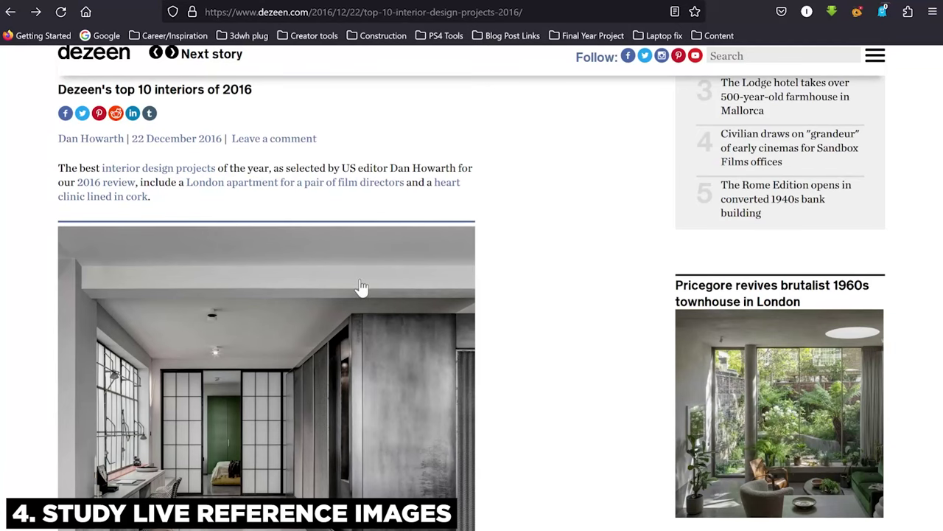
pyautogui.scroll(-10, 361, 288)
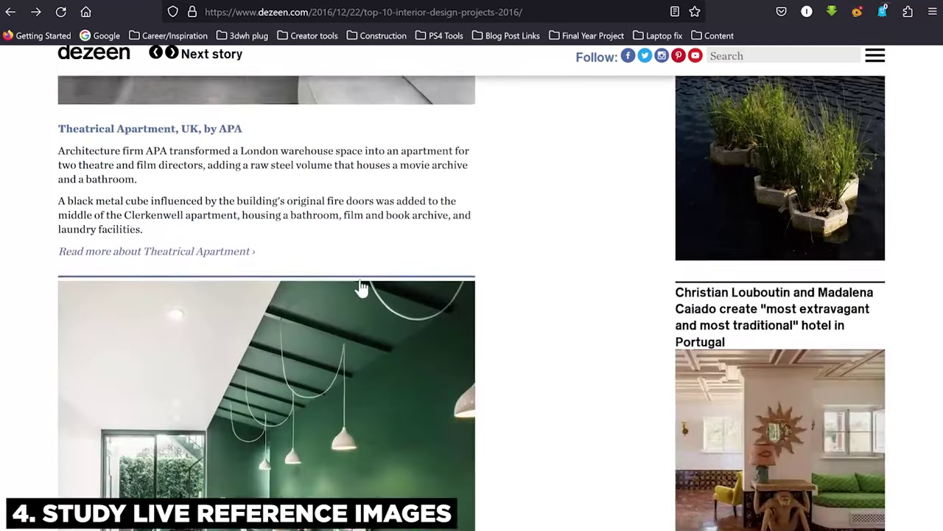
pyautogui.scroll(-1, 361, 288)
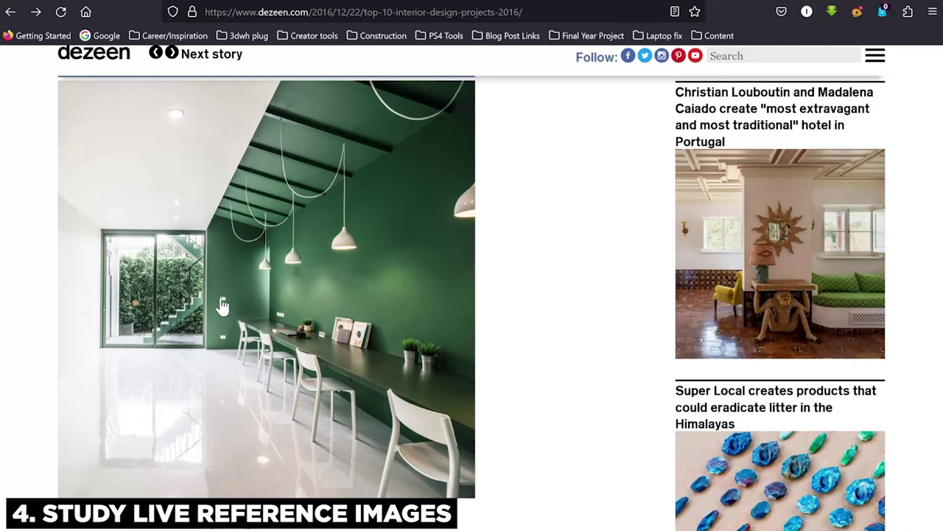
pyautogui.scroll(-8, 224, 306)
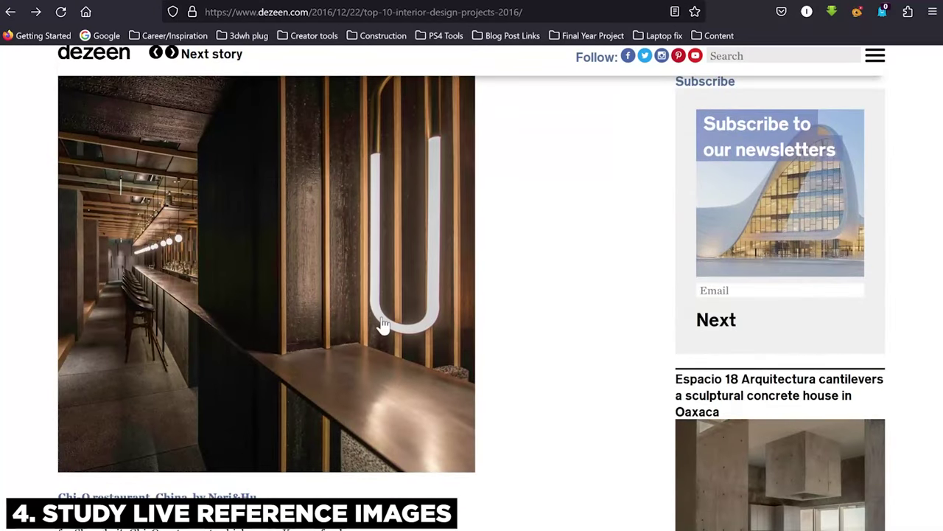
pyautogui.scroll(2, 384, 324)
pyautogui.scroll(-6, 354, 312)
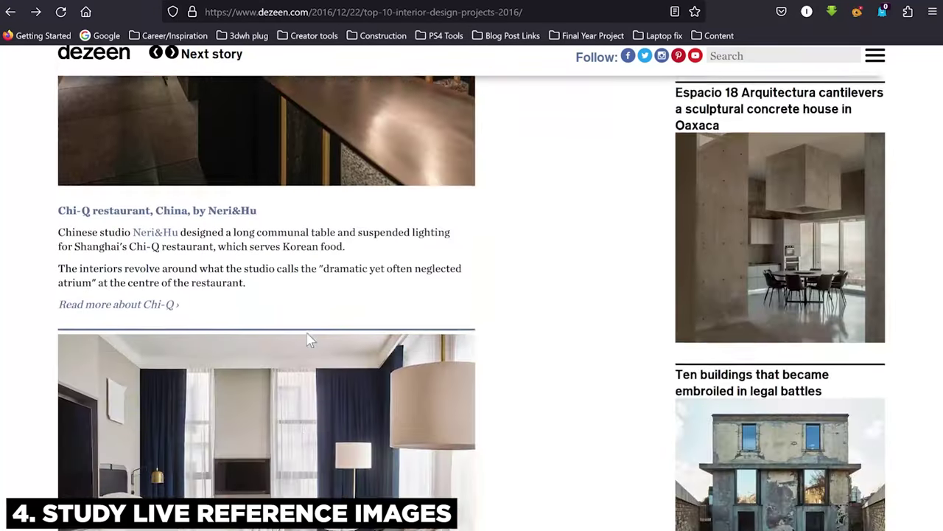
pyautogui.scroll(-3, 309, 340)
pyautogui.scroll(-1, 258, 369)
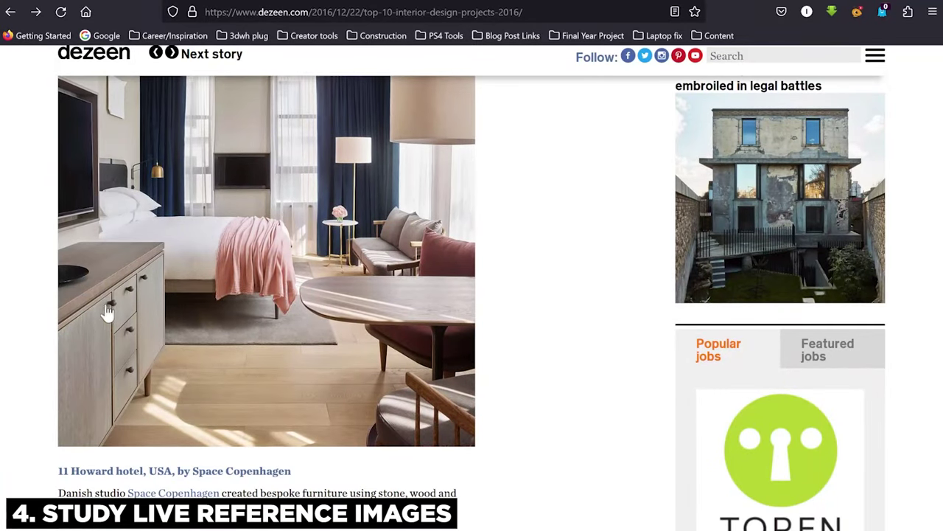
pyautogui.scroll(1, 118, 324)
pyautogui.scroll(-3, 221, 306)
pyautogui.scroll(7, 309, 313)
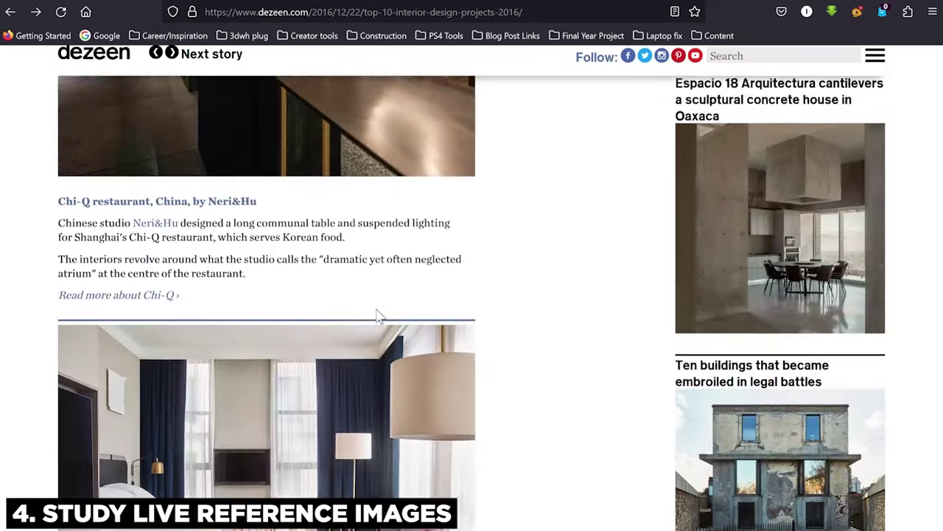
pyautogui.scroll(-10, 376, 315)
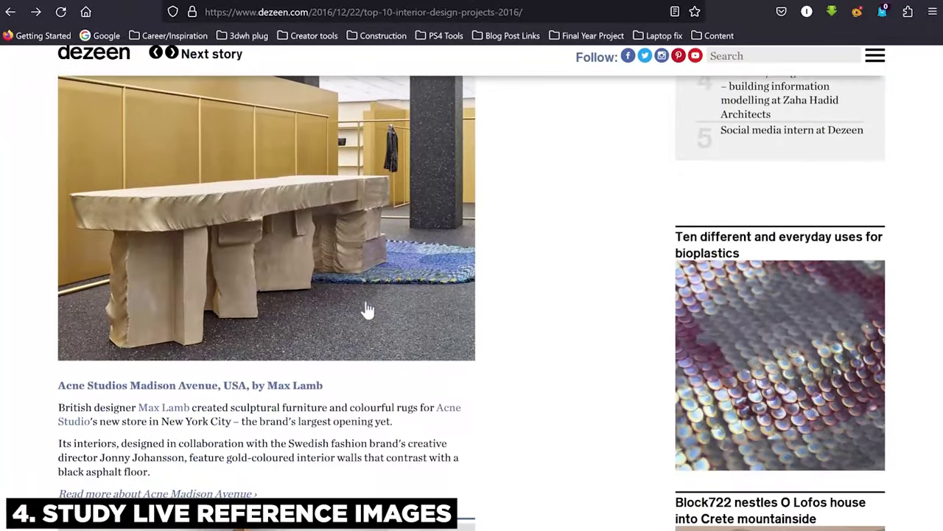
pyautogui.scroll(4, 365, 311)
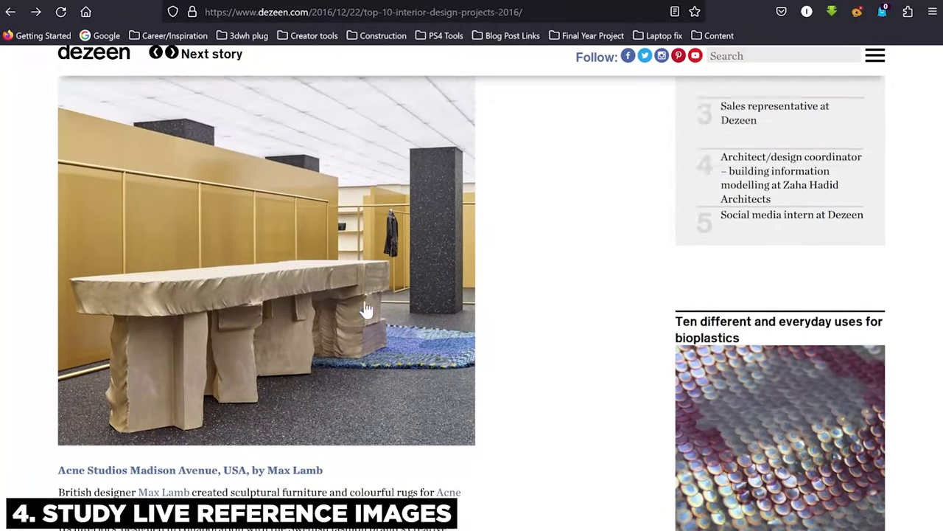
pyautogui.scroll(-4, 364, 309)
pyautogui.scroll(-9, 365, 308)
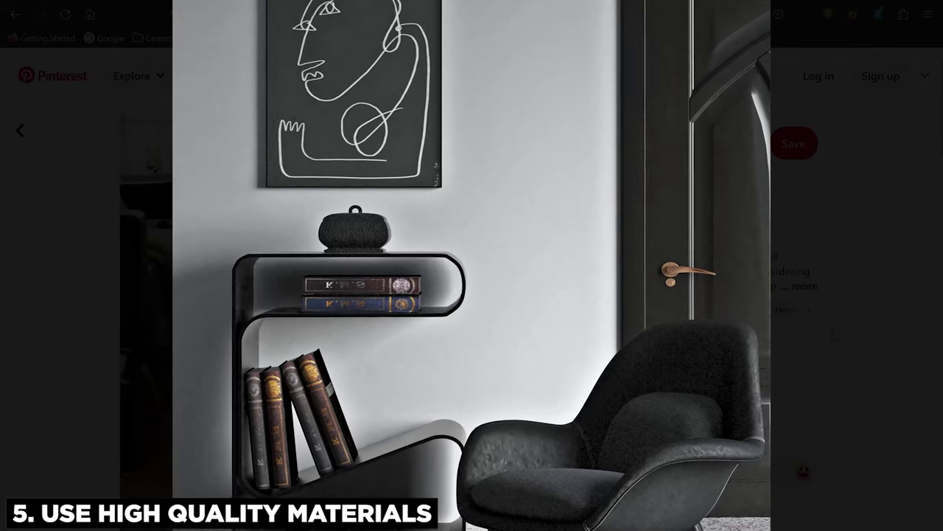
pyautogui.scroll(1, 837, 336)
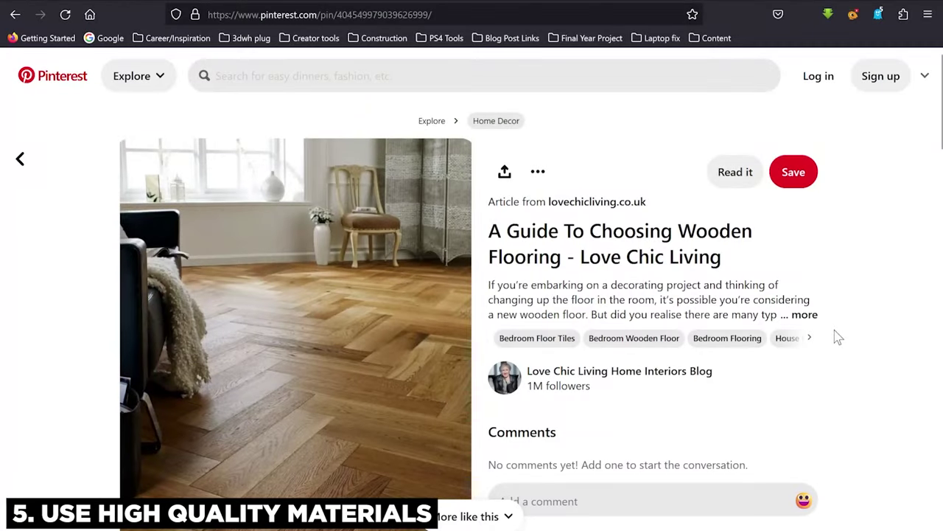
pyautogui.scroll(-1, 827, 333)
pyautogui.scroll(1, 827, 333)
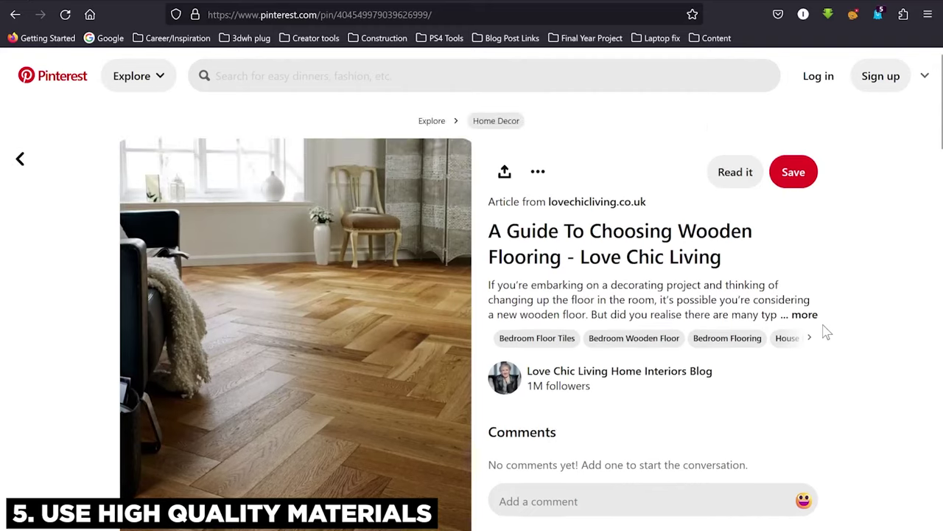
pyautogui.scroll(-1, 827, 333)
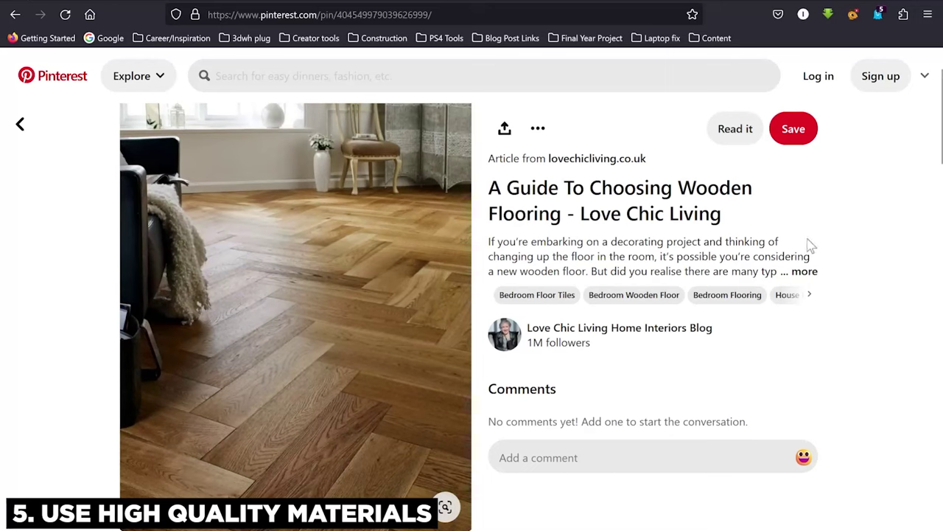
pyautogui.scroll(1, 887, 292)
pyautogui.scroll(-1, 884, 295)
pyautogui.scroll(1, 879, 295)
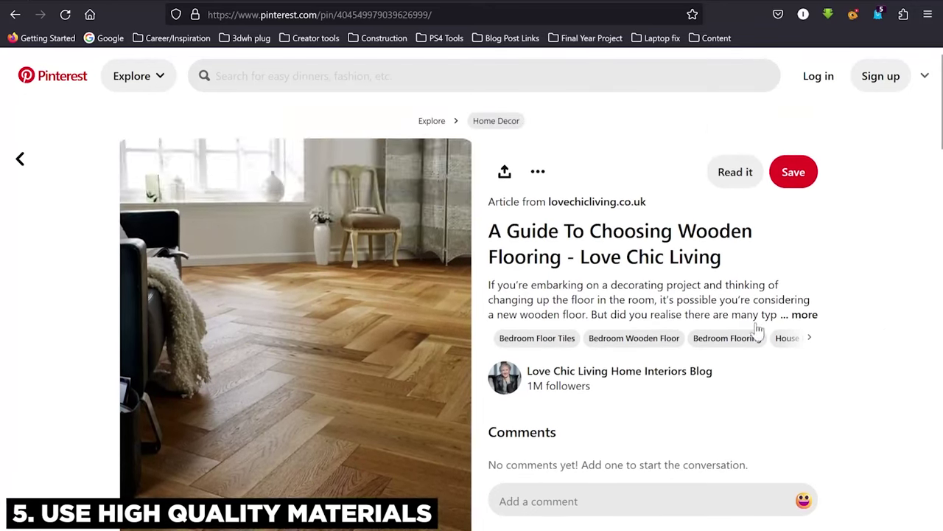
pyautogui.scroll(-1, 416, 417)
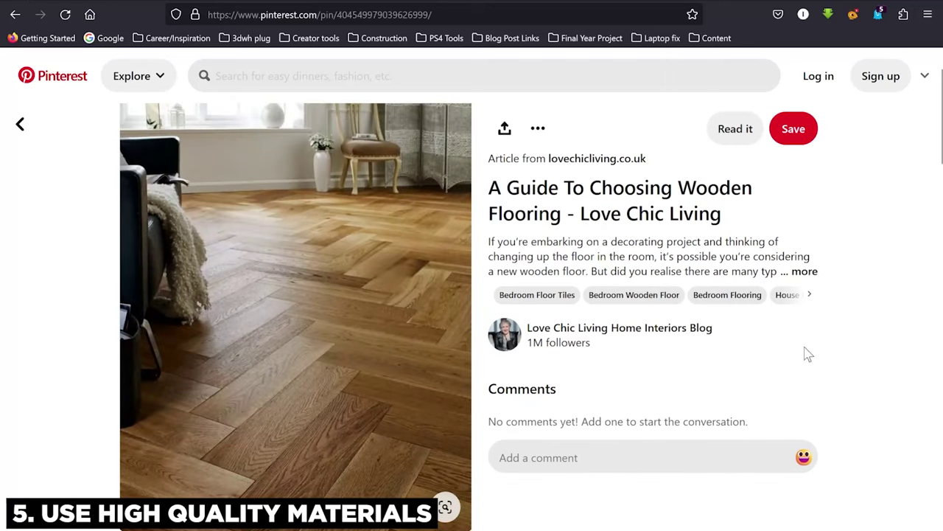
pyautogui.scroll(1, 809, 355)
pyautogui.scroll(-1, 808, 355)
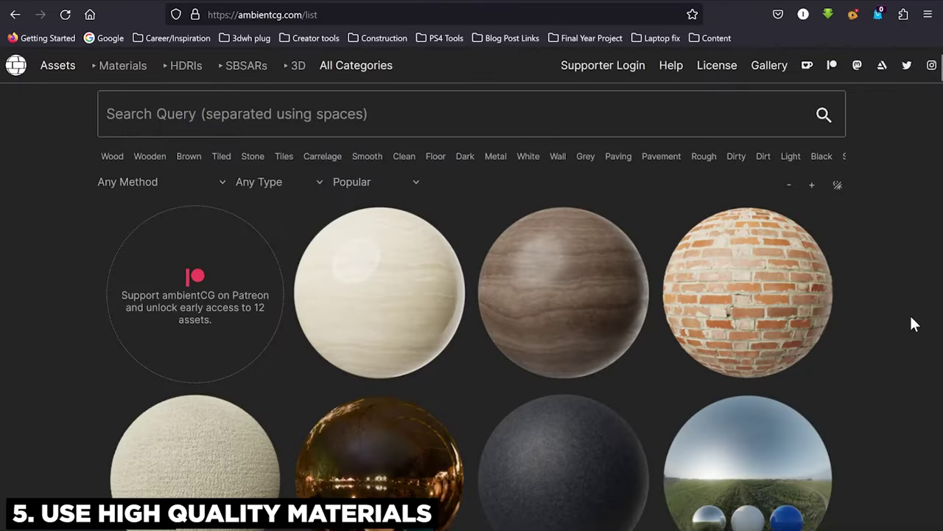
pyautogui.scroll(-5, 901, 317)
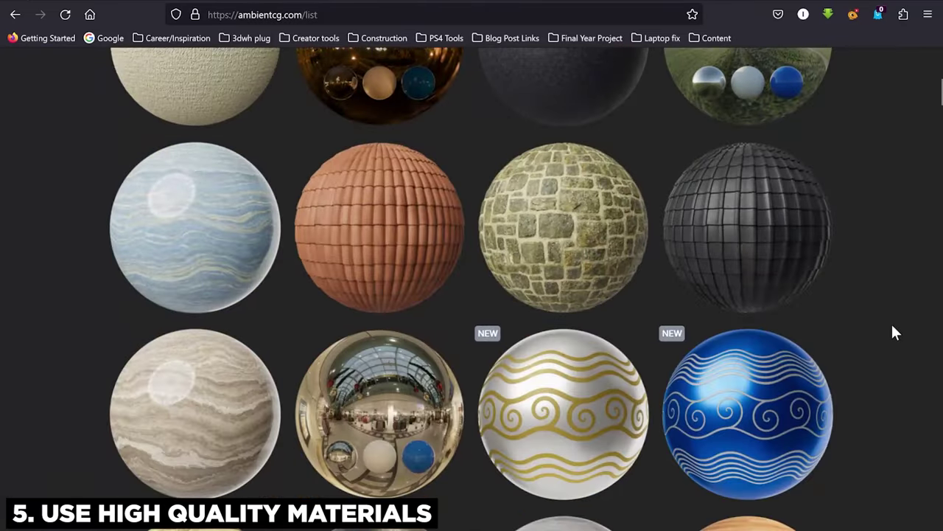
pyautogui.scroll(-11, 892, 327)
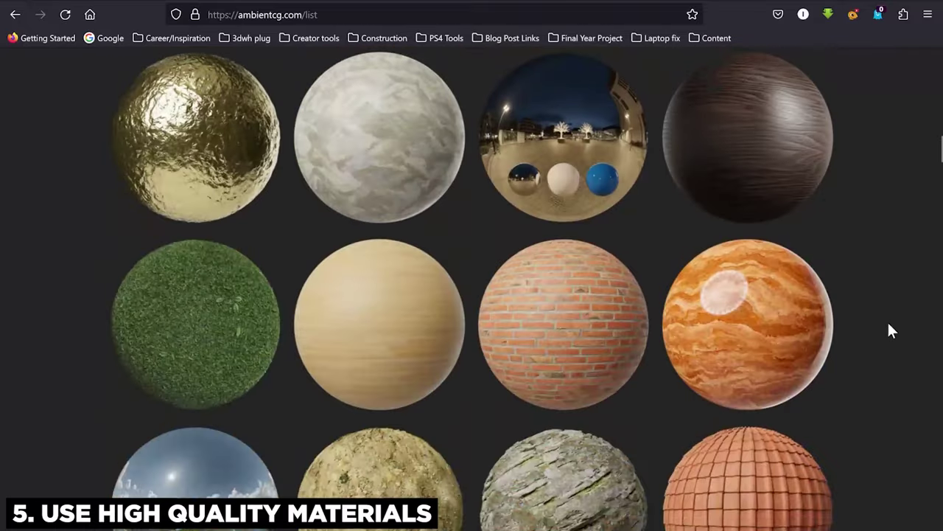
pyautogui.scroll(-4, 890, 330)
pyautogui.scroll(-8, 890, 330)
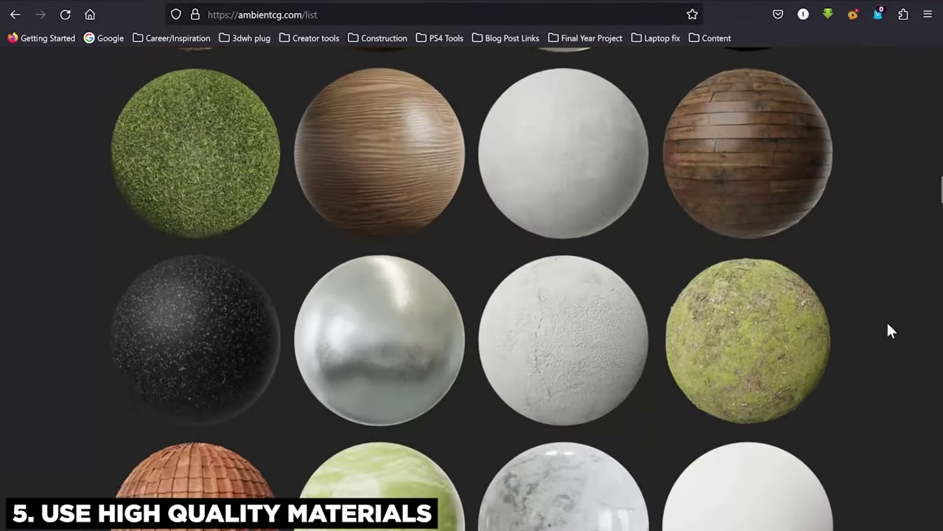
pyautogui.scroll(15, 890, 331)
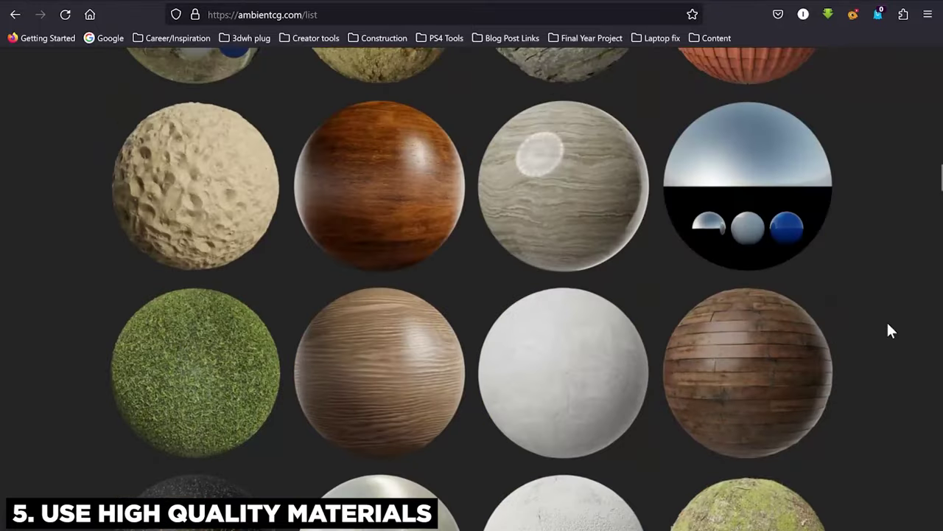
pyautogui.scroll(5, 890, 331)
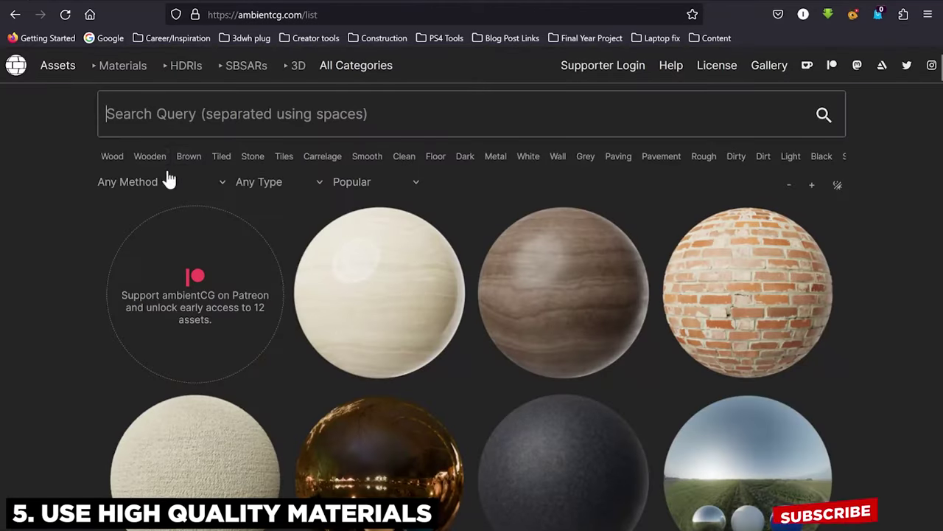
pyautogui.click(113, 155)
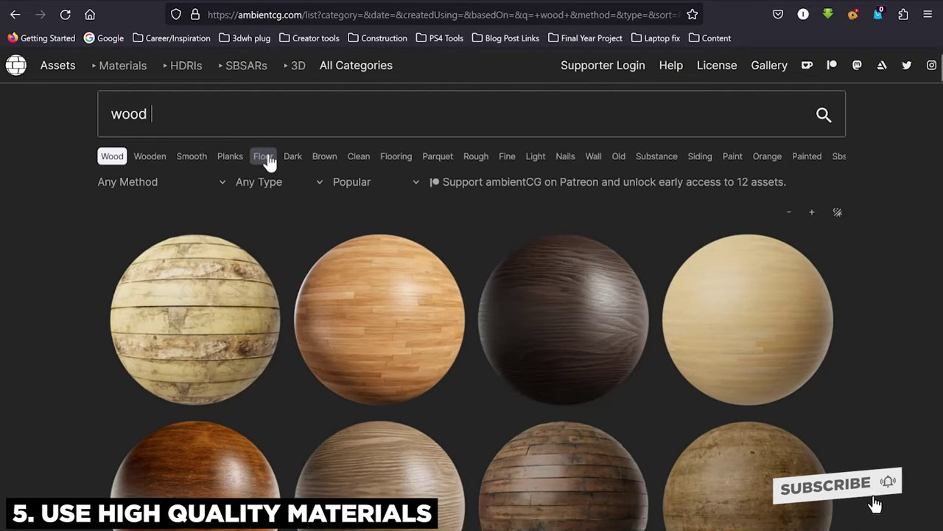
# - Filter to 'wood floor' materials, browse the results, and open the herringbone WoodFloor057 material
pyautogui.click(265, 157)
pyautogui.scroll(-2, 774, 291)
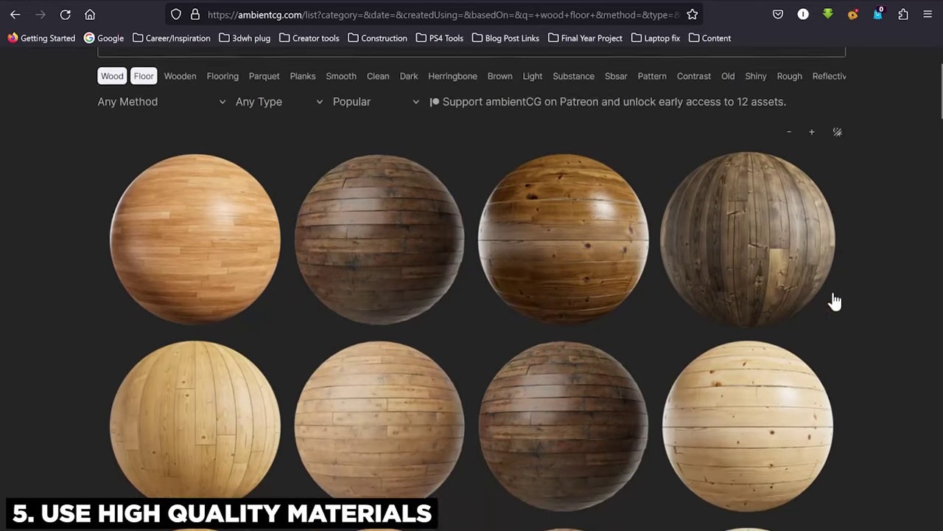
pyautogui.scroll(-2, 573, 152)
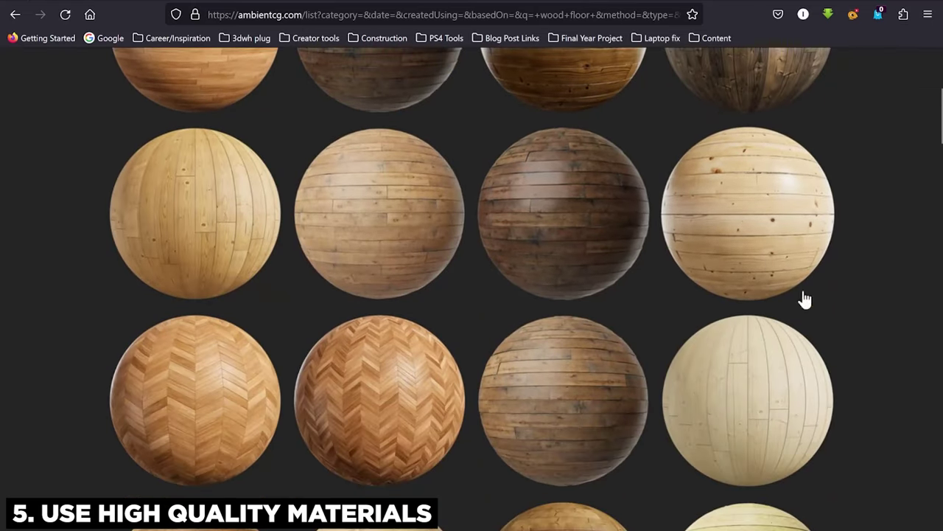
pyautogui.scroll(-2, 488, 155)
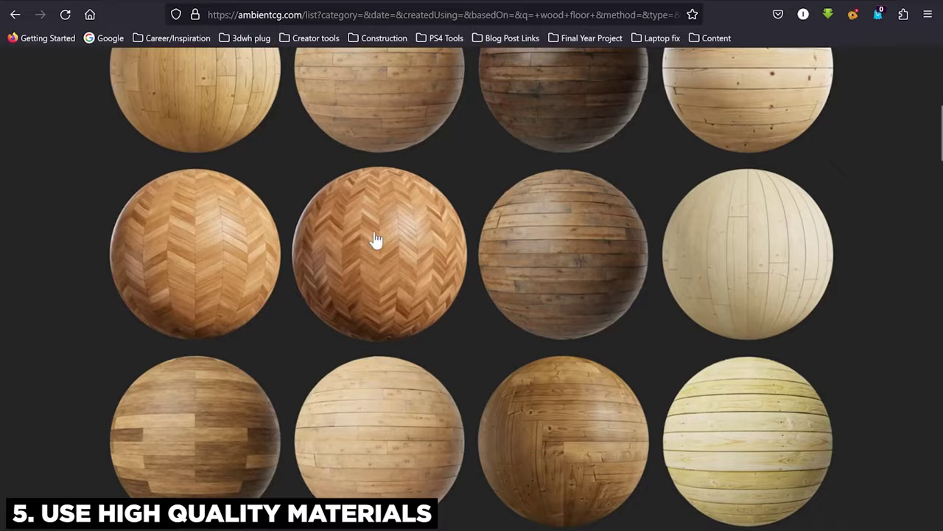
pyautogui.scroll(-2, 406, 219)
pyautogui.scroll(1, 391, 193)
pyautogui.scroll(-5, 392, 194)
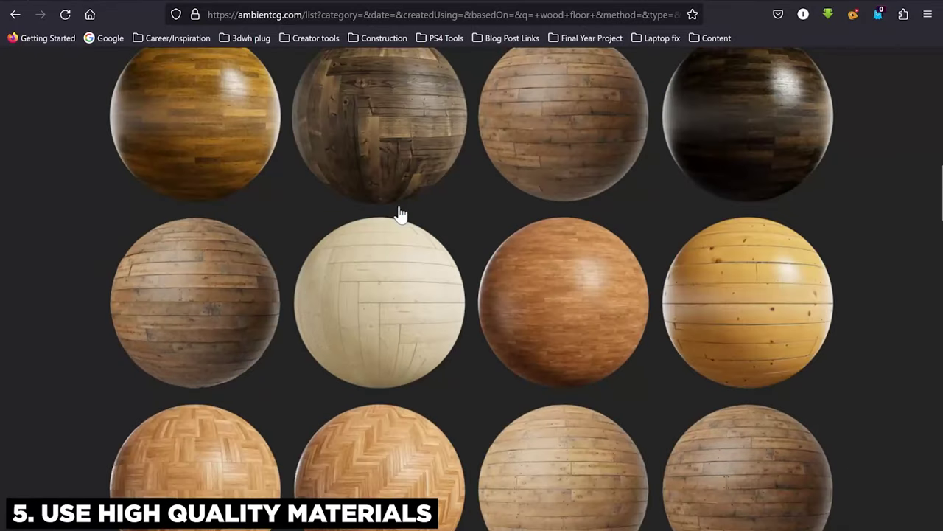
pyautogui.scroll(-4, 398, 211)
pyautogui.scroll(5, 392, 244)
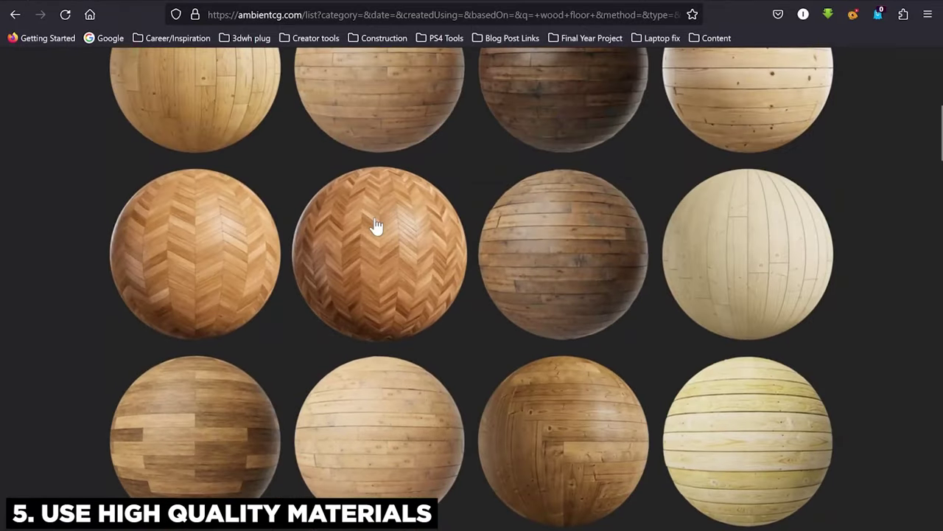
pyautogui.click(374, 225)
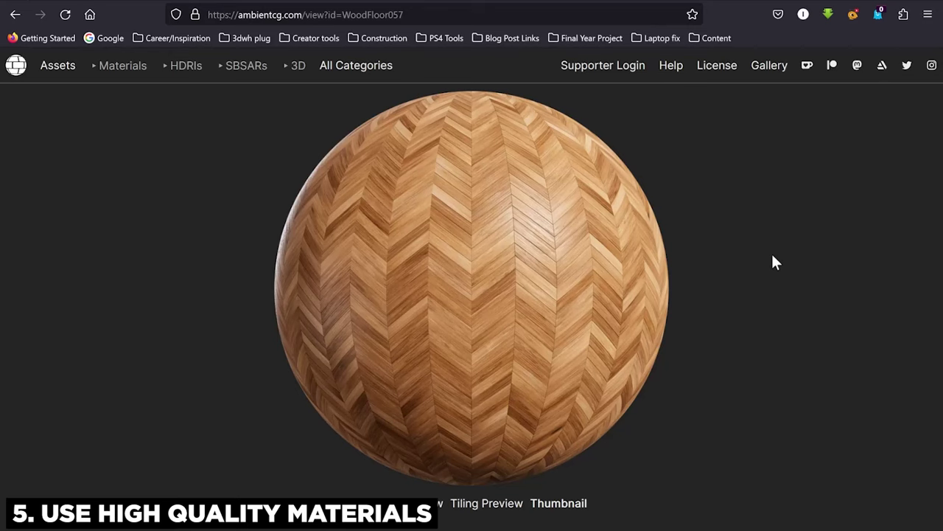
# - Scroll the WoodFloor057 Chevron page to view its title and 1K–8K JPG/PNG zip downloads
pyautogui.scroll(-3, 772, 259)
pyautogui.scroll(2, 475, 446)
pyautogui.scroll(-3, 476, 446)
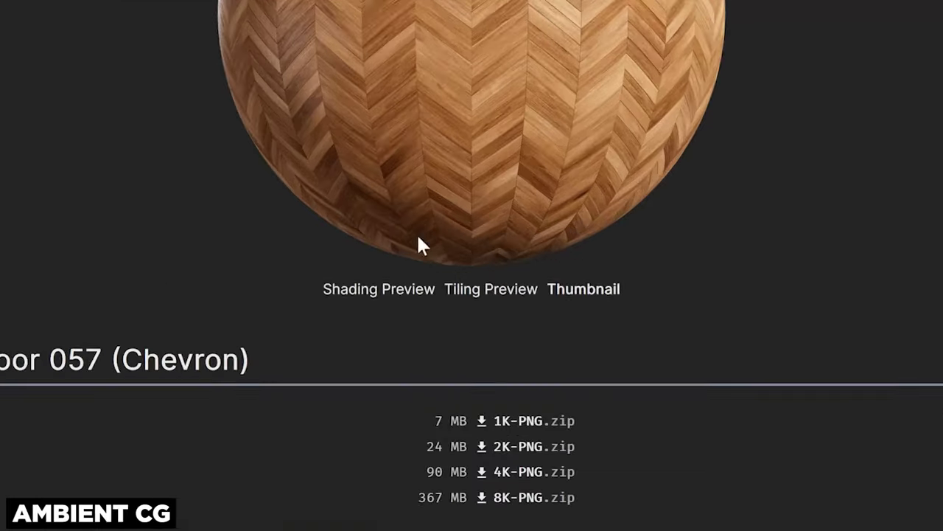
pyautogui.scroll(2, 694, 249)
pyautogui.scroll(3, 755, 238)
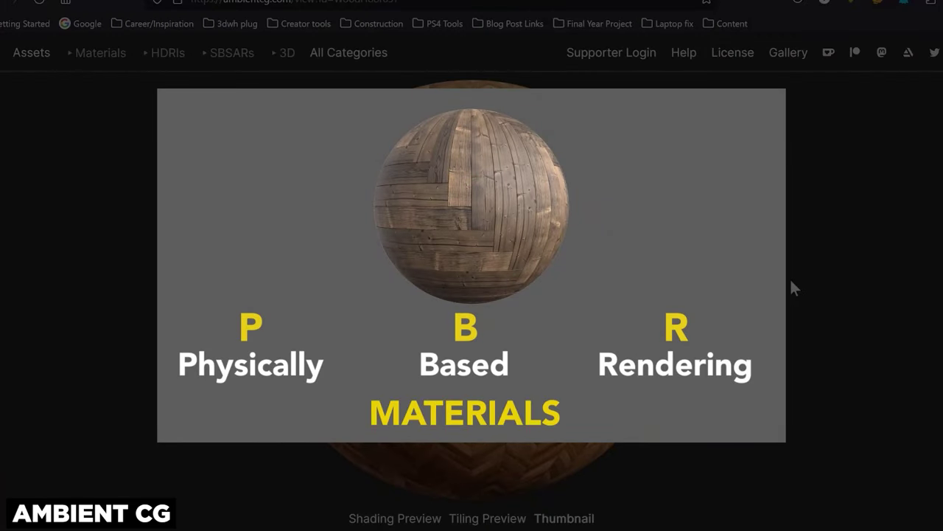
pyautogui.scroll(-5, 792, 283)
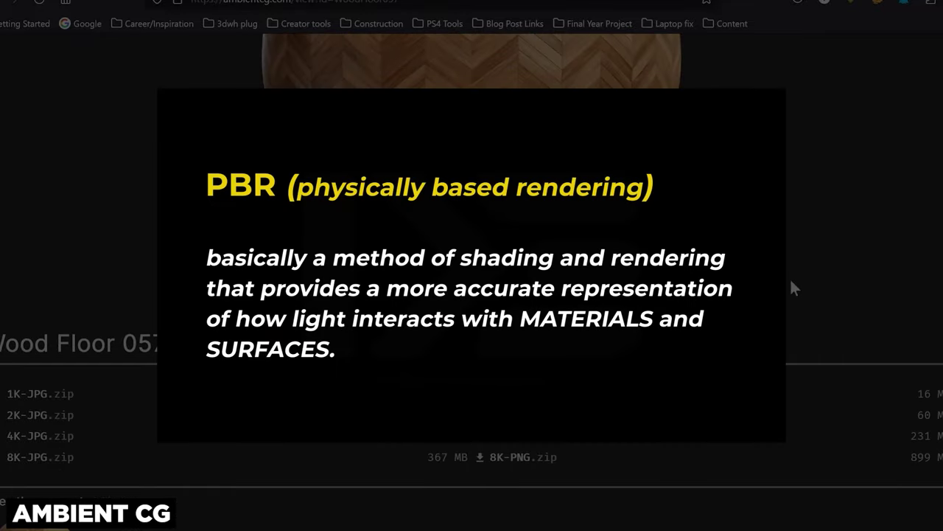
pyautogui.scroll(5, 791, 283)
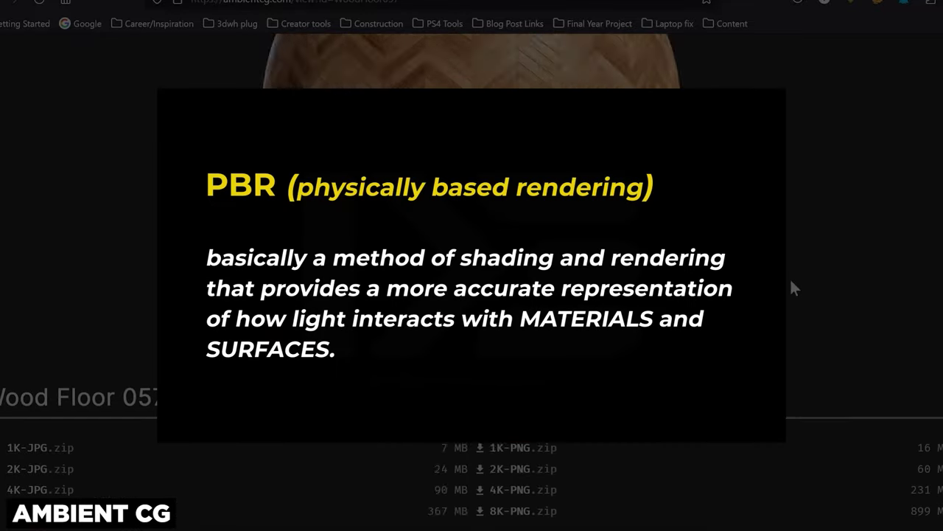
pyautogui.scroll(-5, 550, 222)
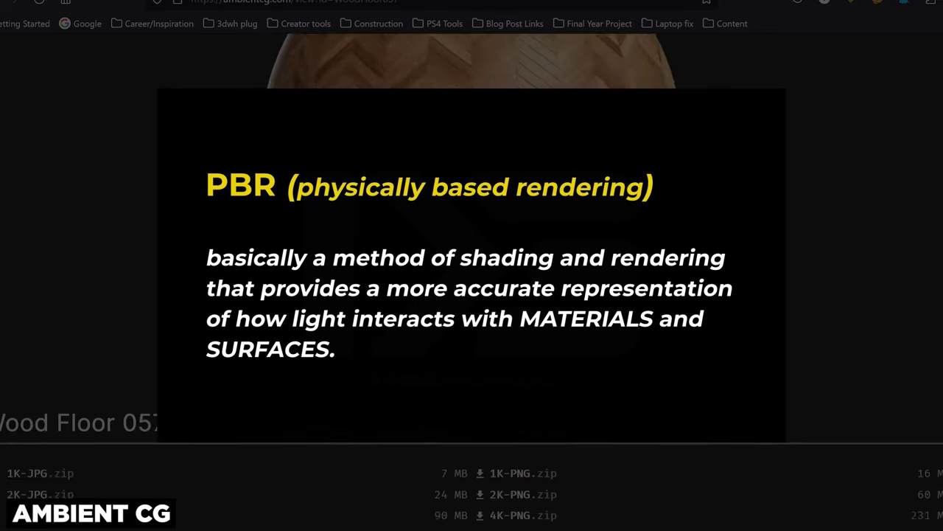
pyautogui.scroll(5, 549, 222)
pyautogui.scroll(-5, 551, 229)
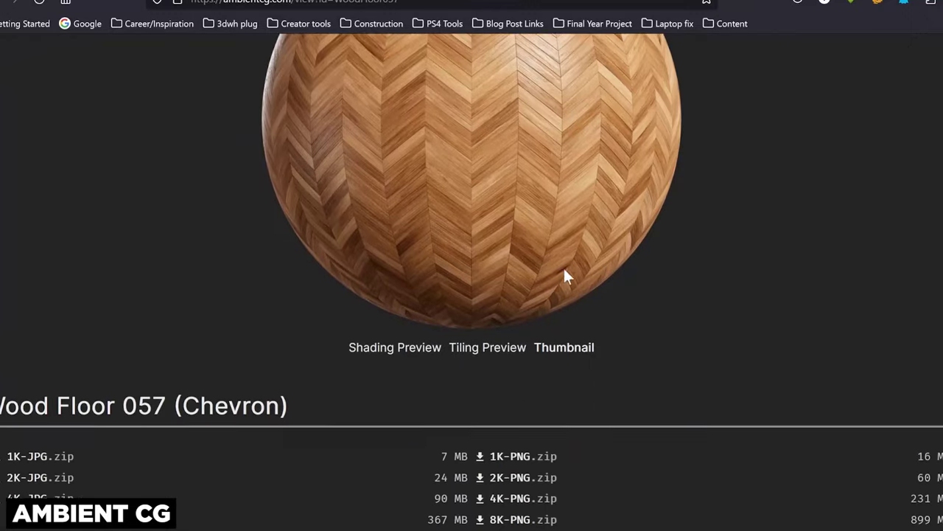
pyautogui.scroll(3, 830, 171)
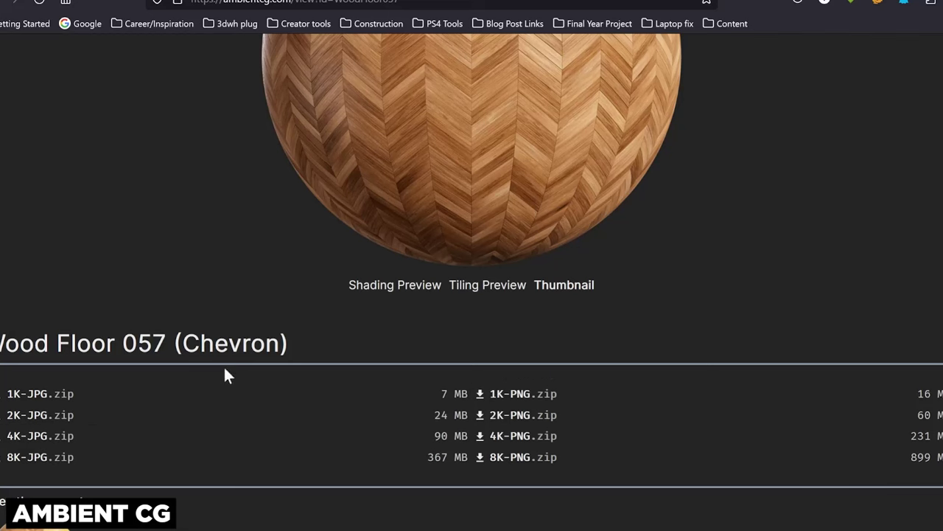
pyautogui.scroll(3, 667, 177)
pyautogui.scroll(-3, 665, 249)
pyautogui.scroll(-1, 823, 228)
pyautogui.scroll(2, 505, 362)
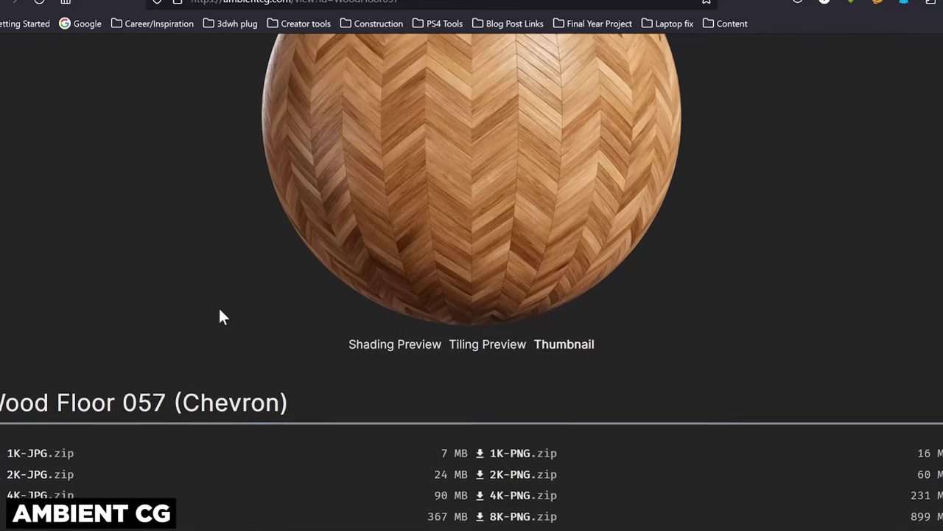
pyautogui.scroll(3, 219, 310)
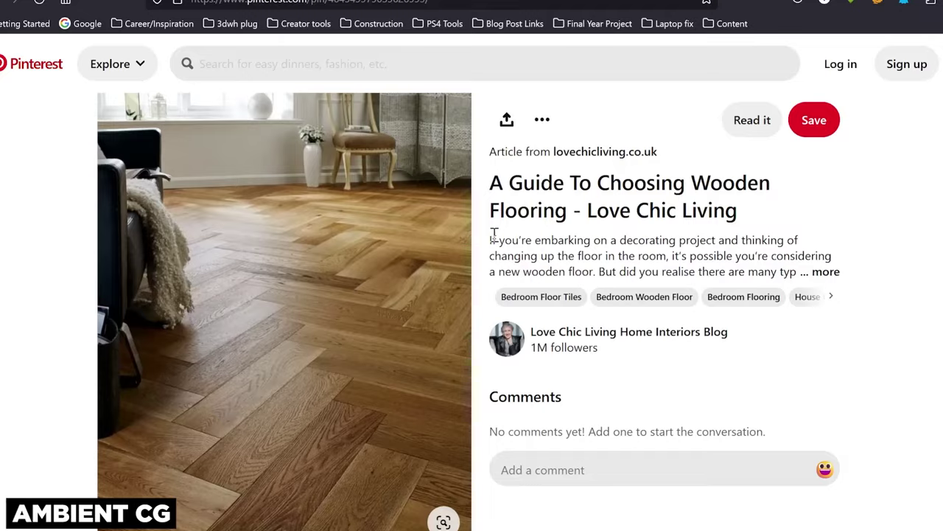
pyautogui.scroll(-8, 639, 255)
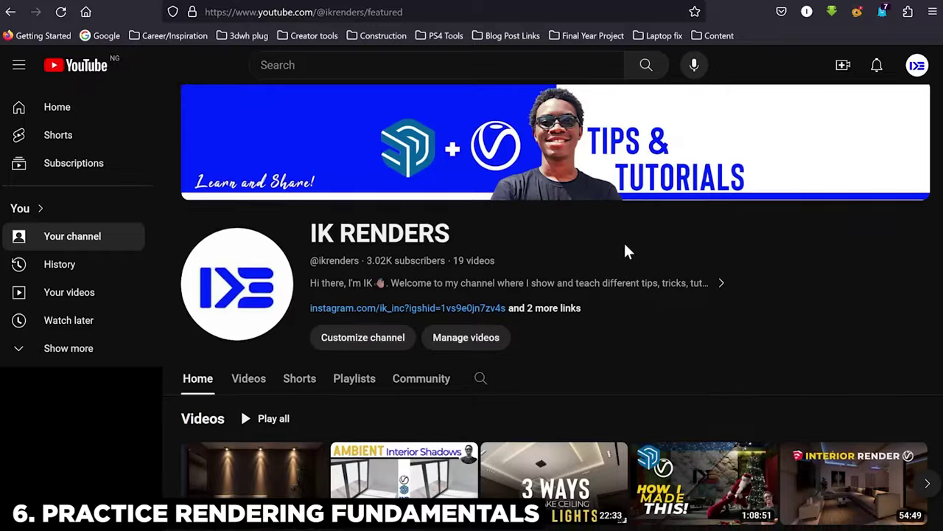
pyautogui.scroll(-5, 625, 252)
pyautogui.scroll(3, 625, 252)
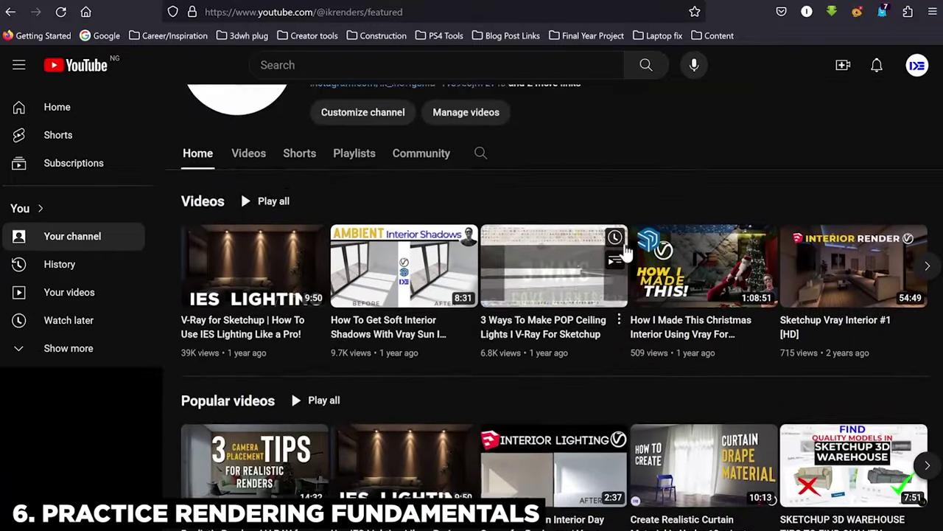
pyautogui.scroll(-1, 572, 247)
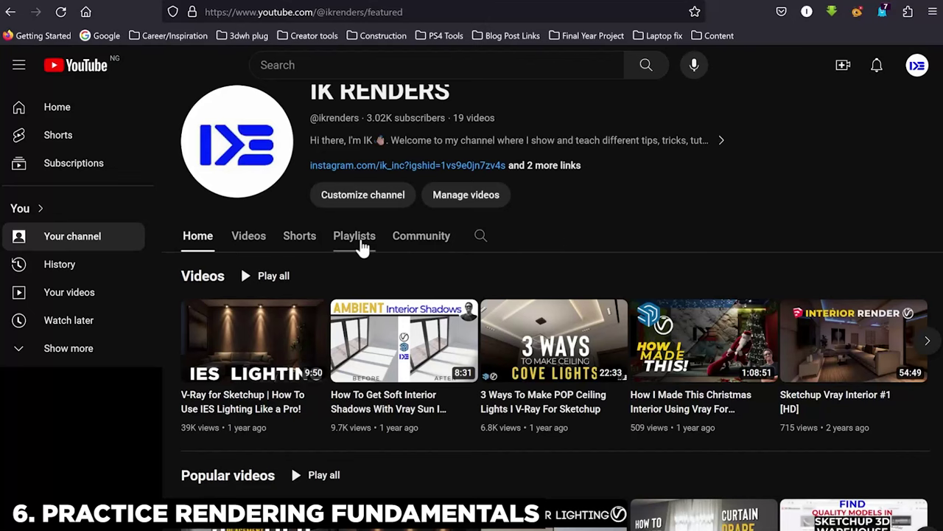
pyautogui.click(367, 240)
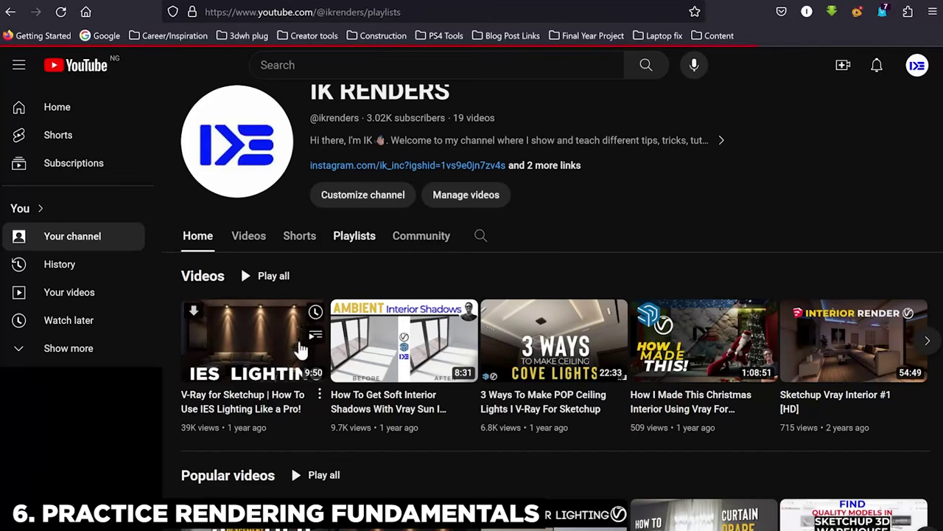
pyautogui.scroll(-2, 320, 457)
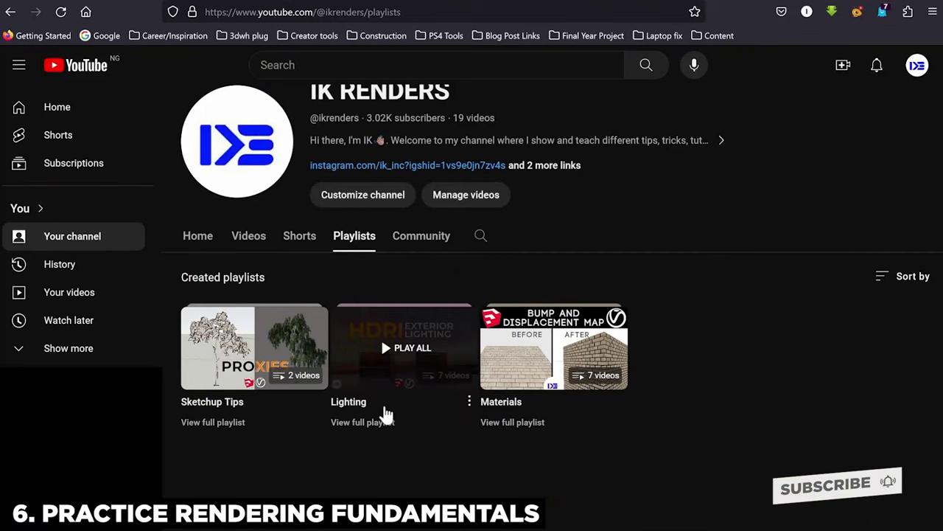
pyautogui.click(199, 240)
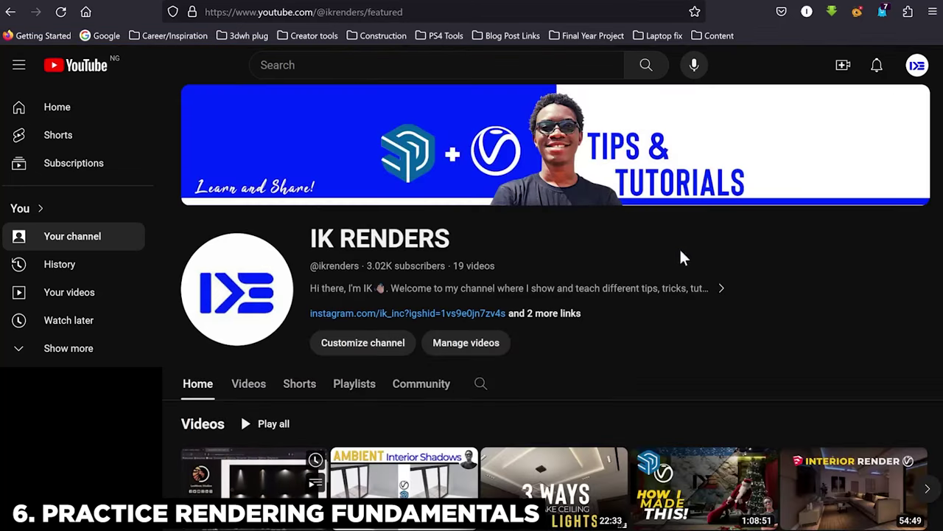
pyautogui.scroll(-4, 788, 287)
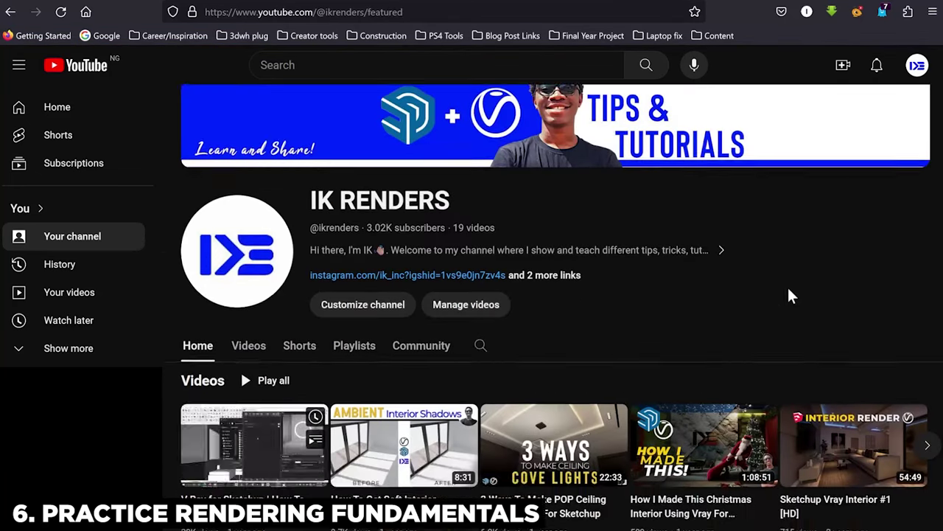
pyautogui.scroll(-3, 684, 312)
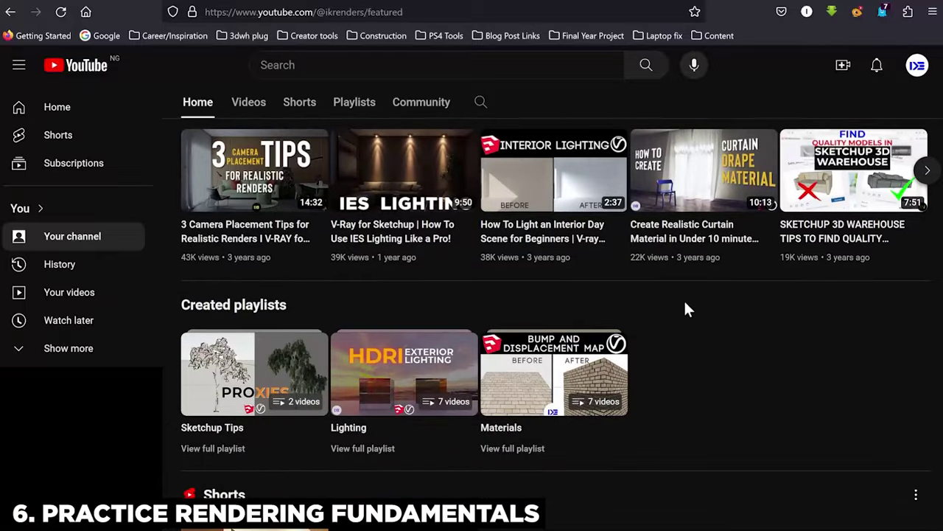
pyautogui.scroll(3, 684, 299)
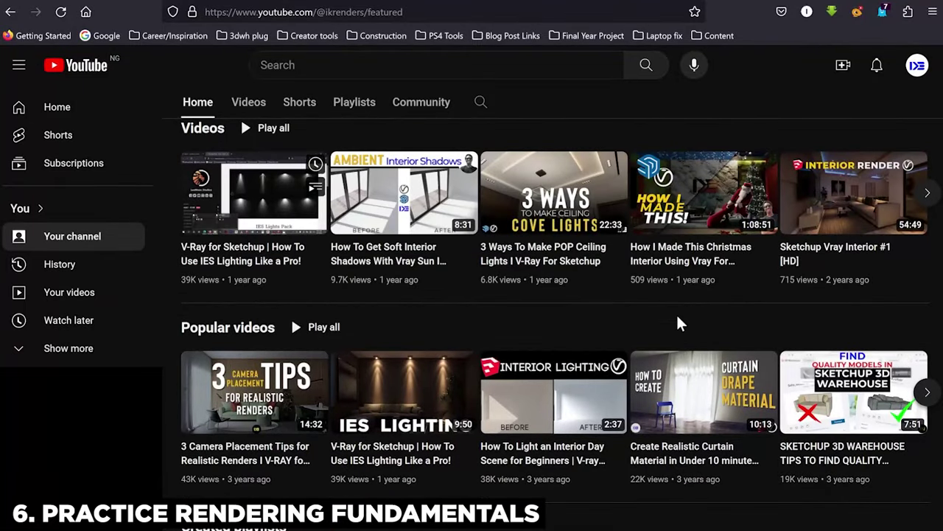
pyautogui.scroll(3, 687, 306)
pyautogui.scroll(-1, 697, 277)
pyautogui.scroll(-1, 775, 181)
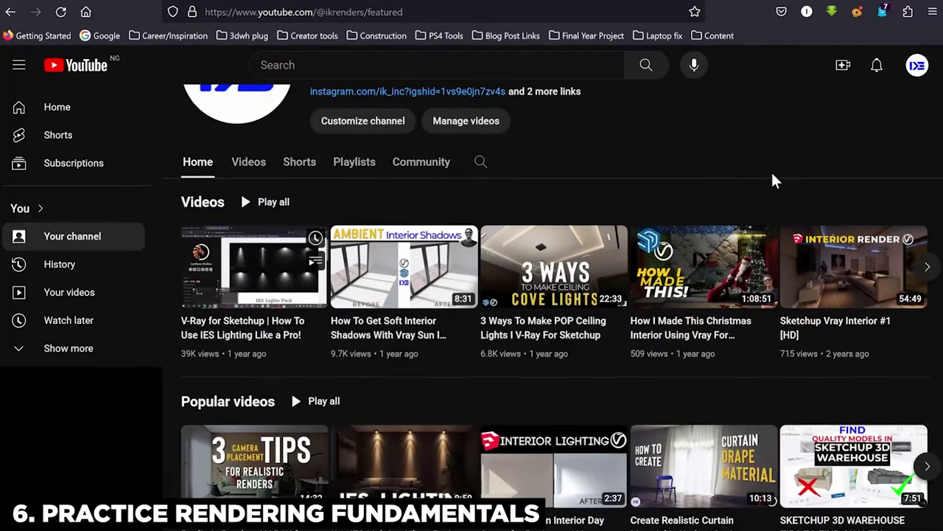
pyautogui.scroll(-2, 775, 181)
pyautogui.scroll(5, 784, 259)
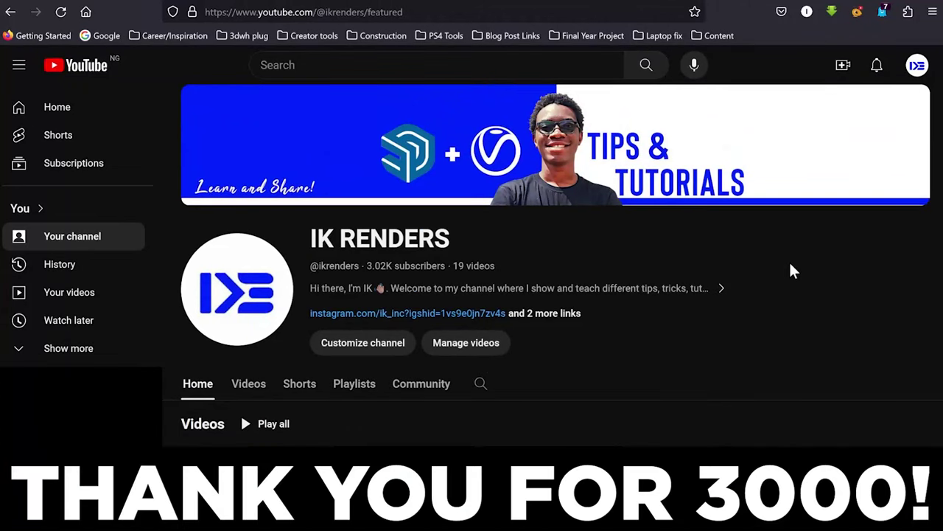